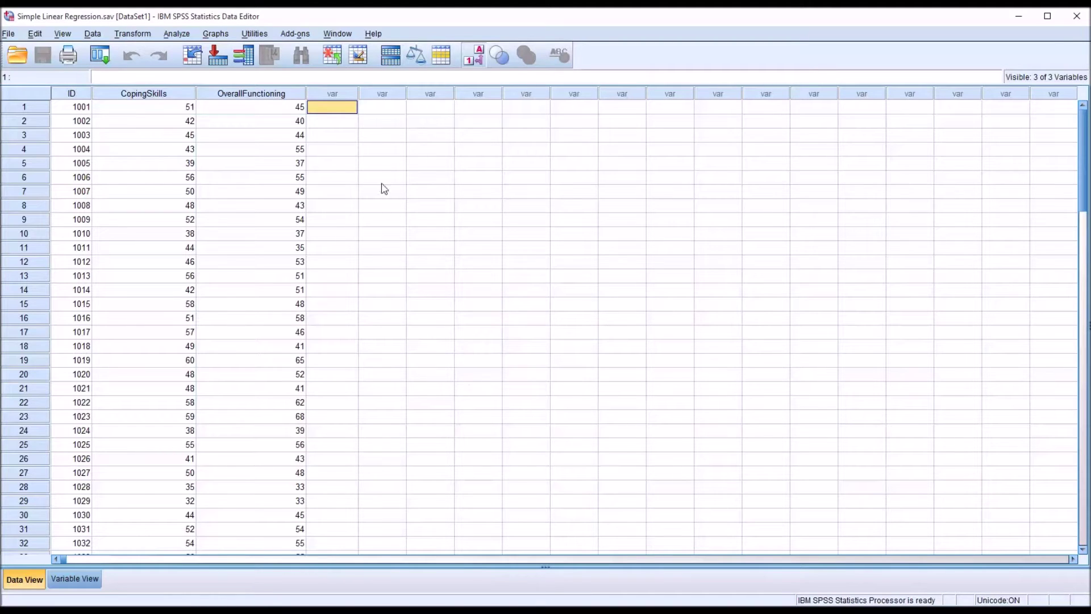
Step: Select and deselect the CopingSkills and OverallFunctioning columns in the Data Editor
click(141, 94)
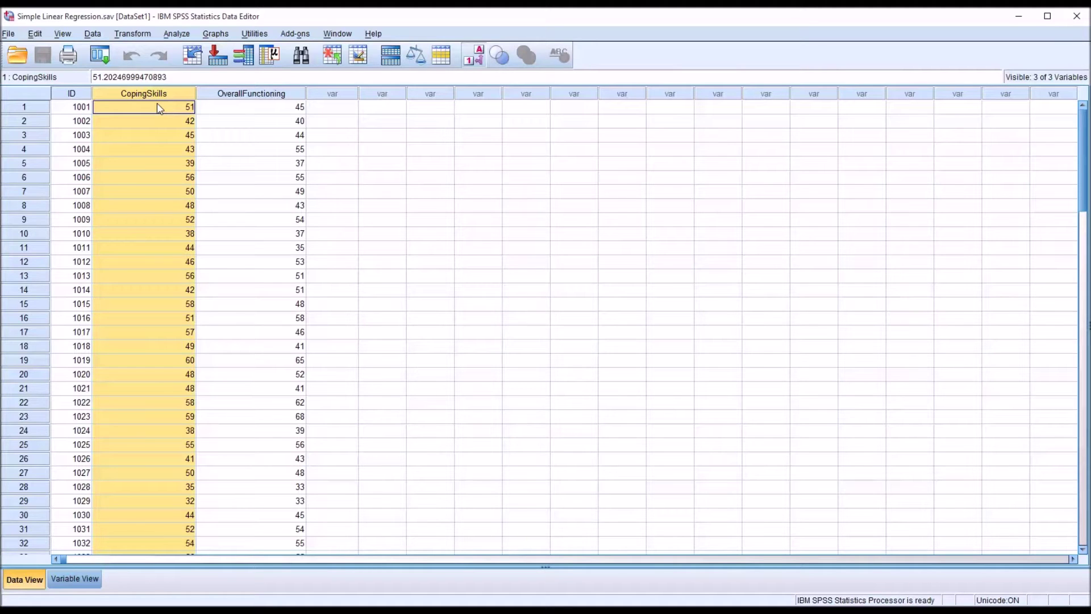
click(229, 95)
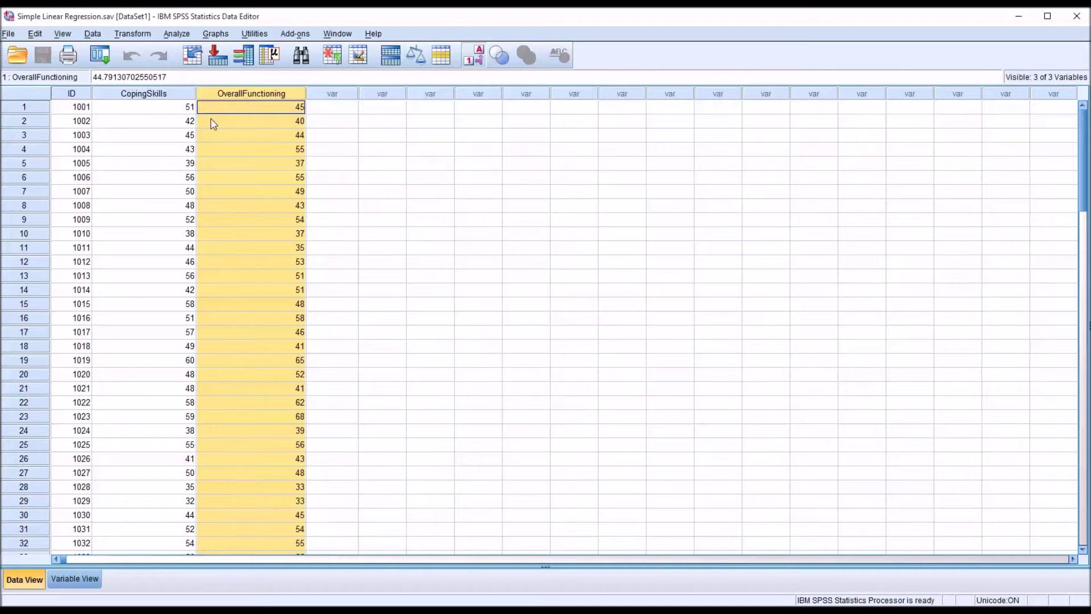
click(153, 106)
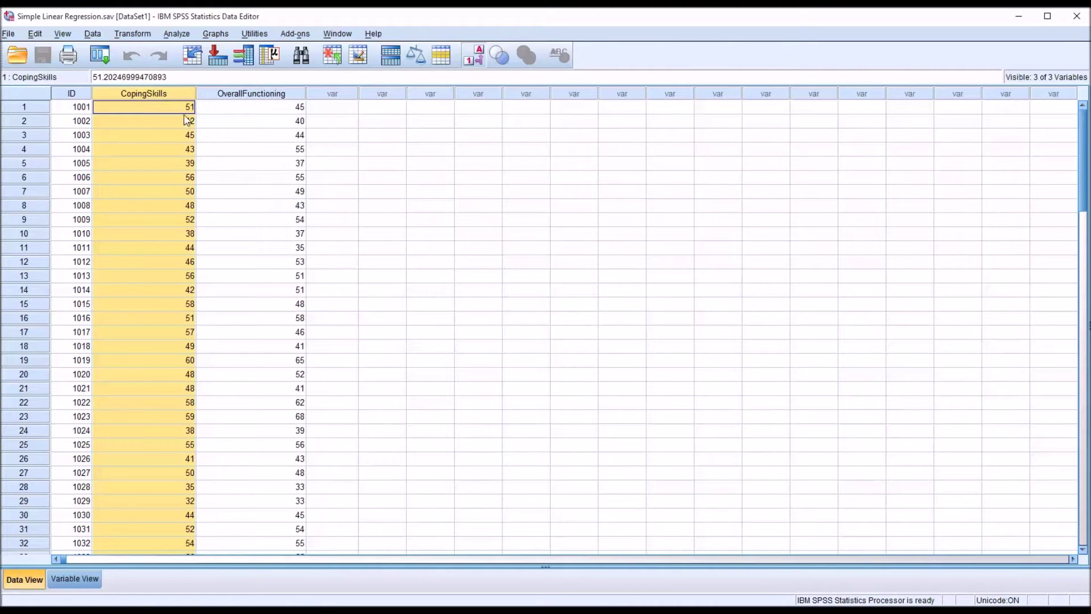
click(249, 105)
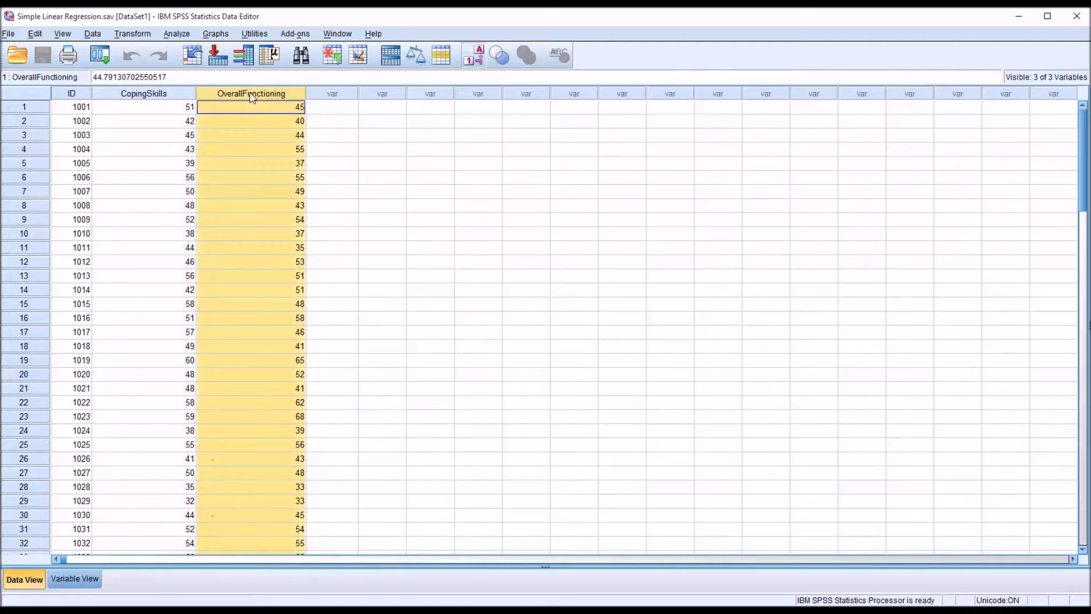
click(324, 110)
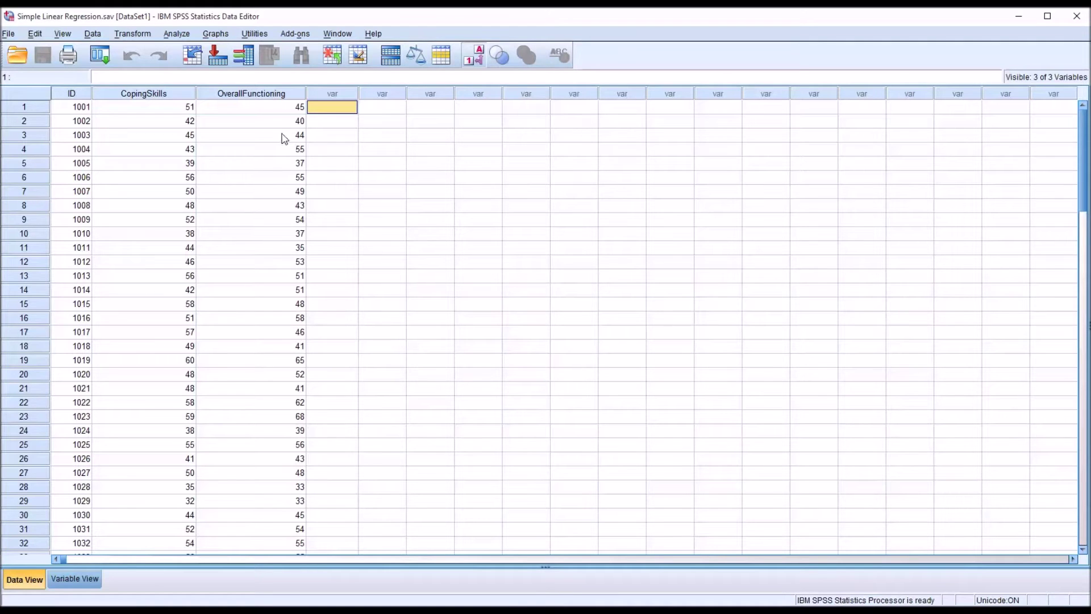
click(261, 96)
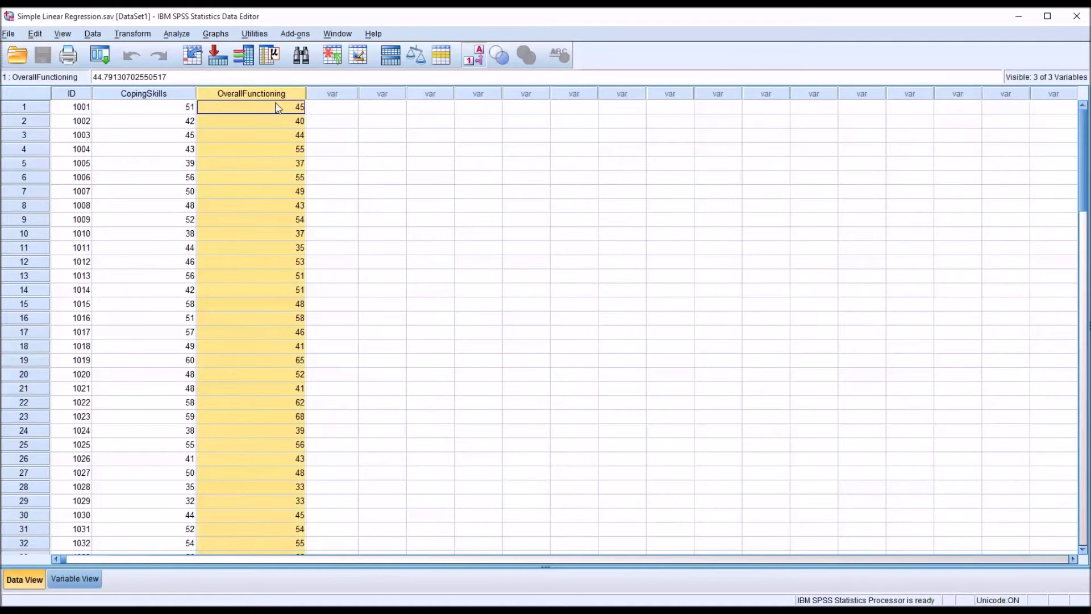
click(313, 114)
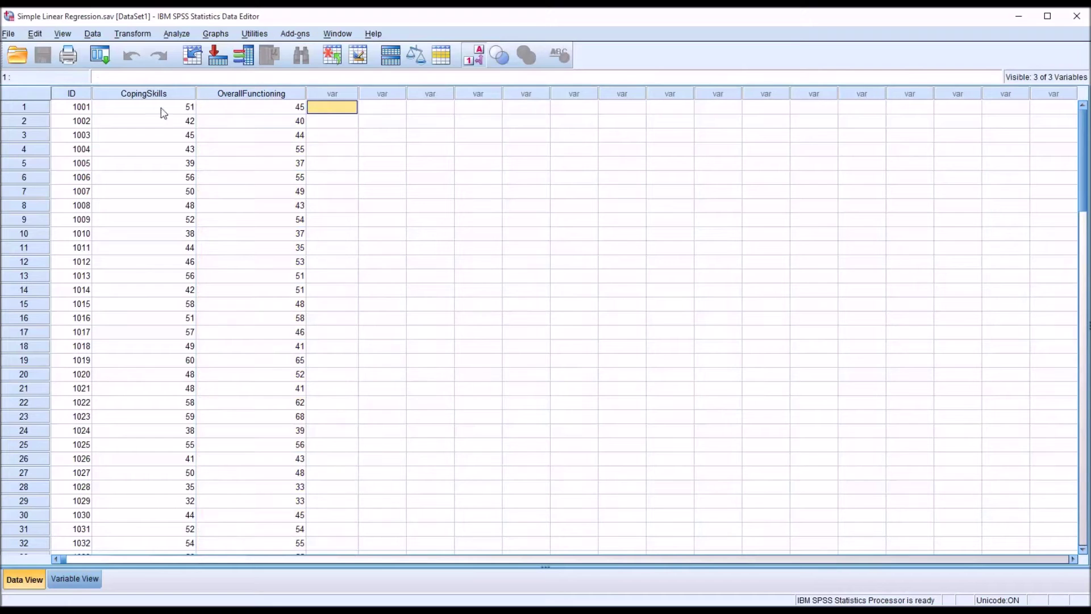
click(153, 95)
click(328, 112)
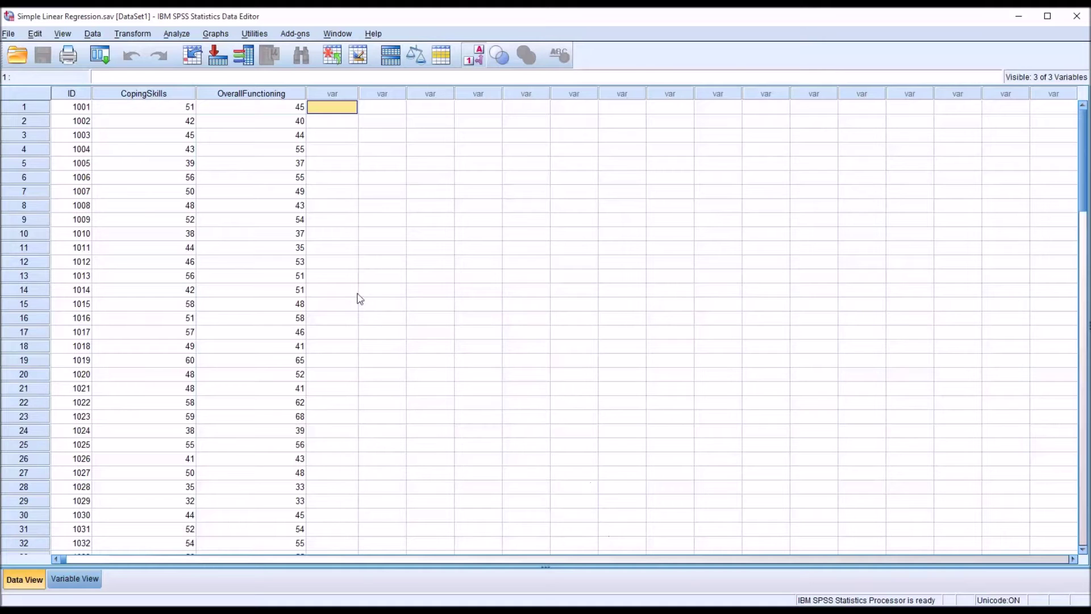
click(147, 94)
click(218, 95)
click(316, 107)
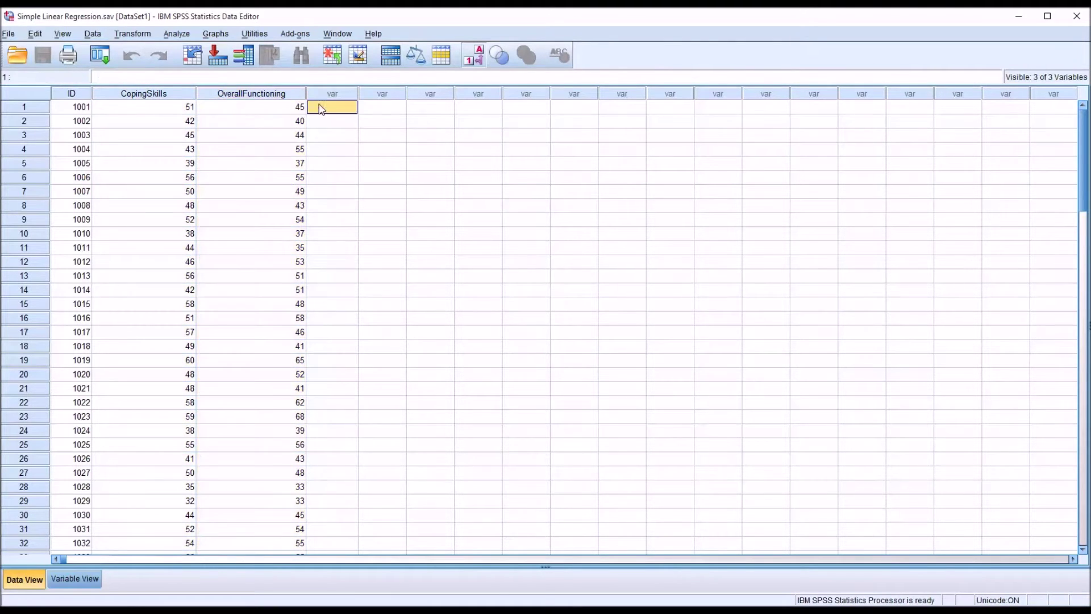
Step: Open Explore and put CopingSkills and OverallFunctioning in the Dependent List
click(178, 37)
mouse_move(204, 68)
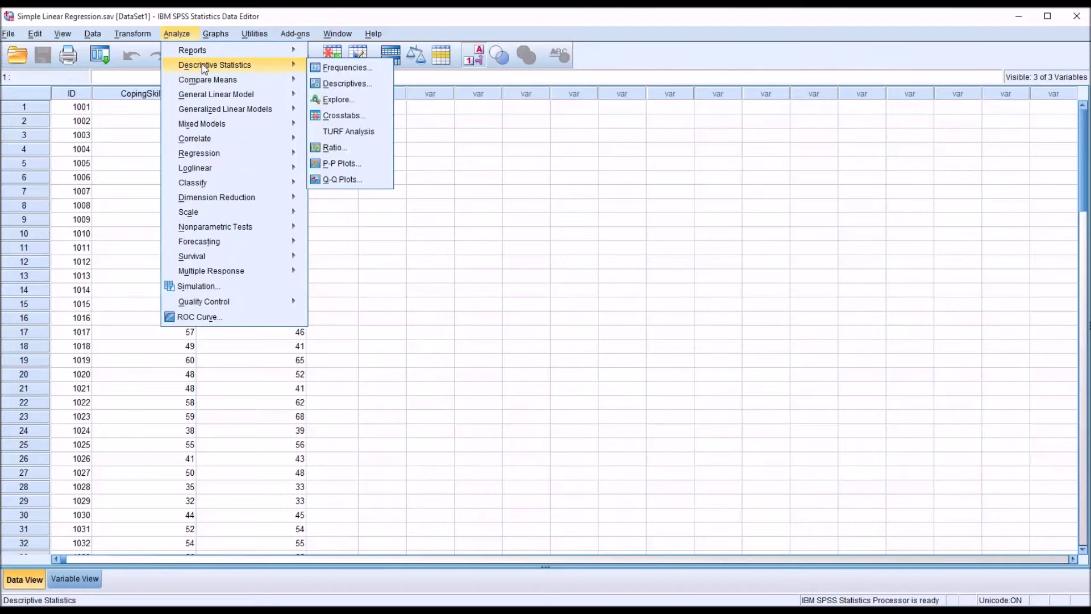
click(336, 100)
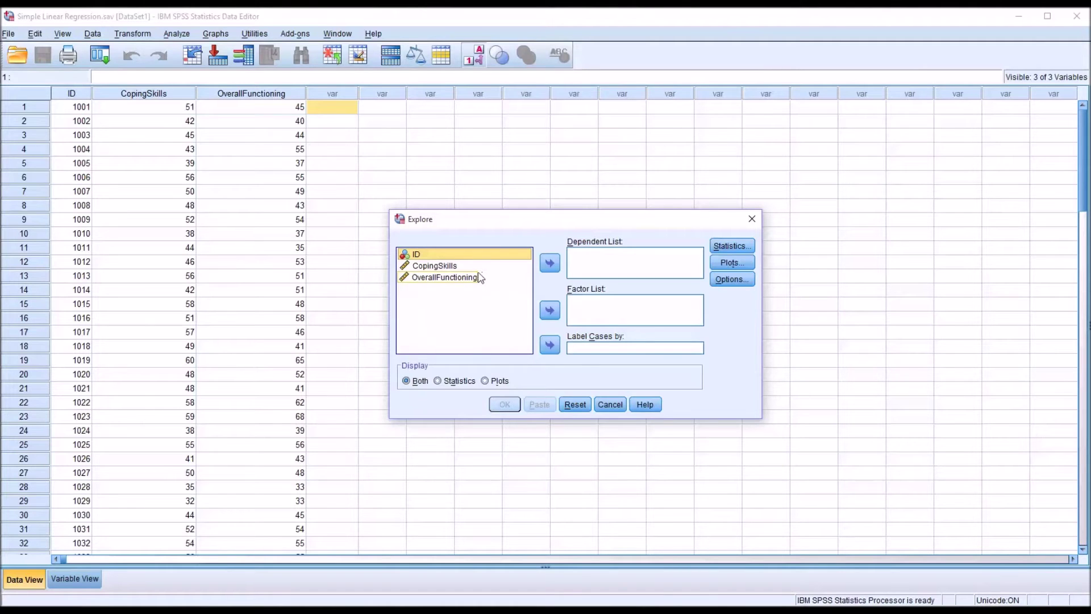
drag(443, 266, 581, 265)
drag(454, 266, 602, 267)
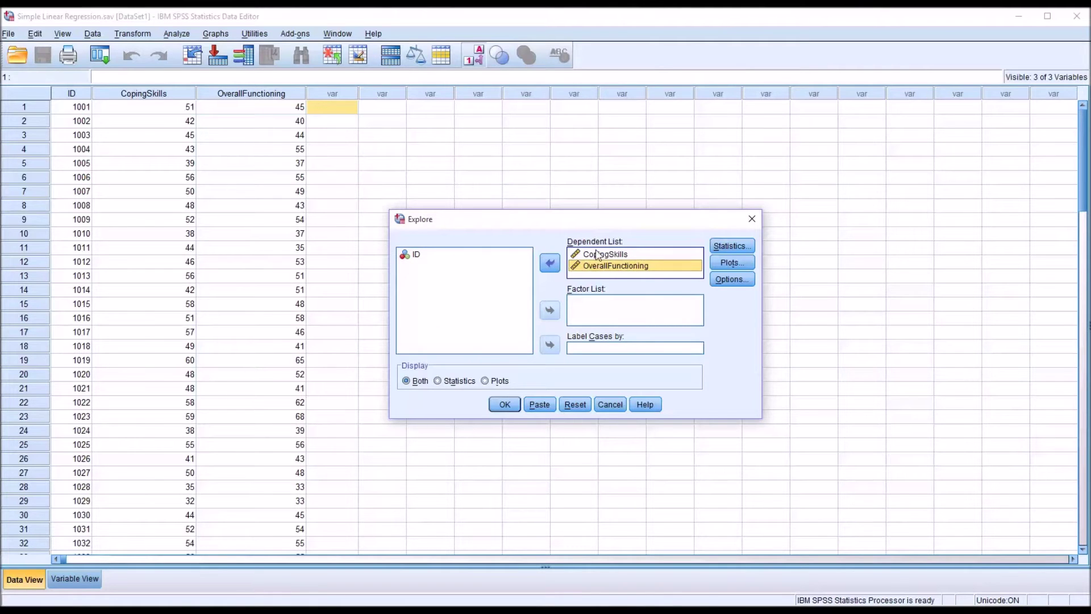
Step: Swap stem-and-leaf for histograms and normality plots, keep listwise exclusion, and run Explore
click(721, 246)
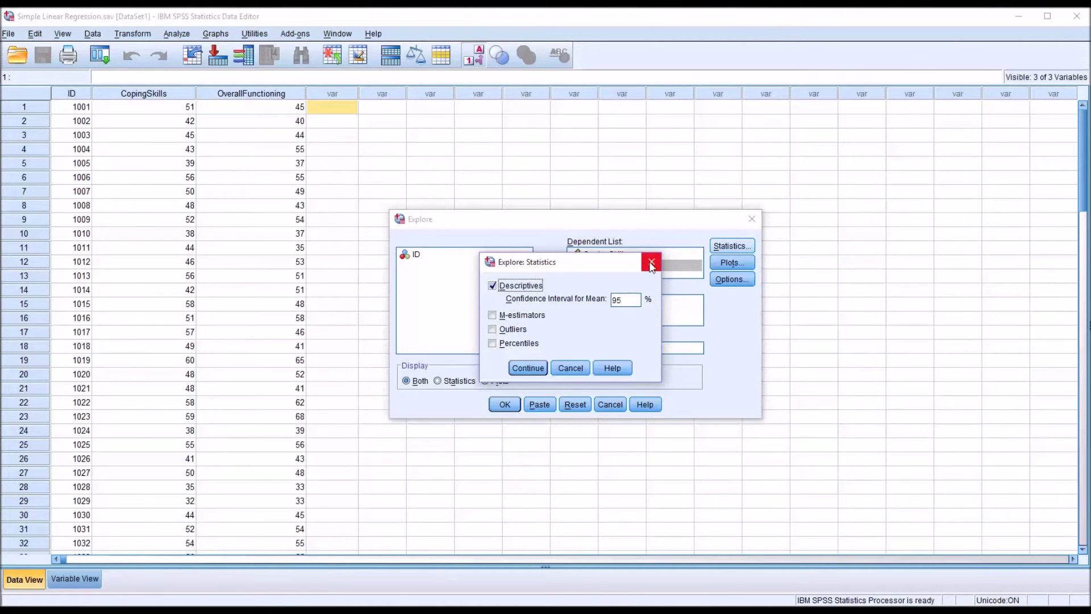
click(651, 262)
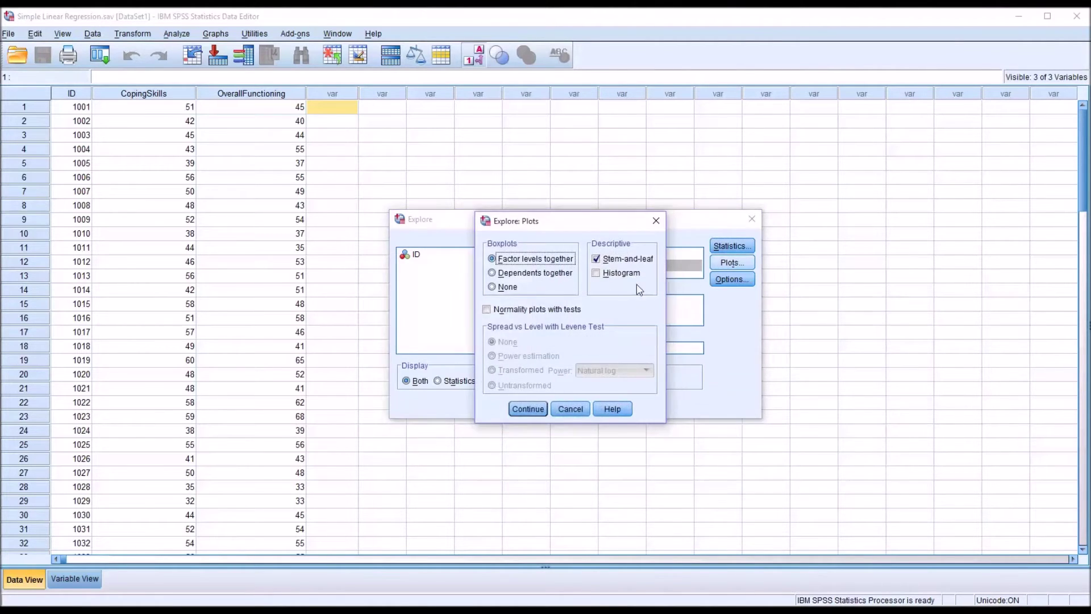
click(596, 260)
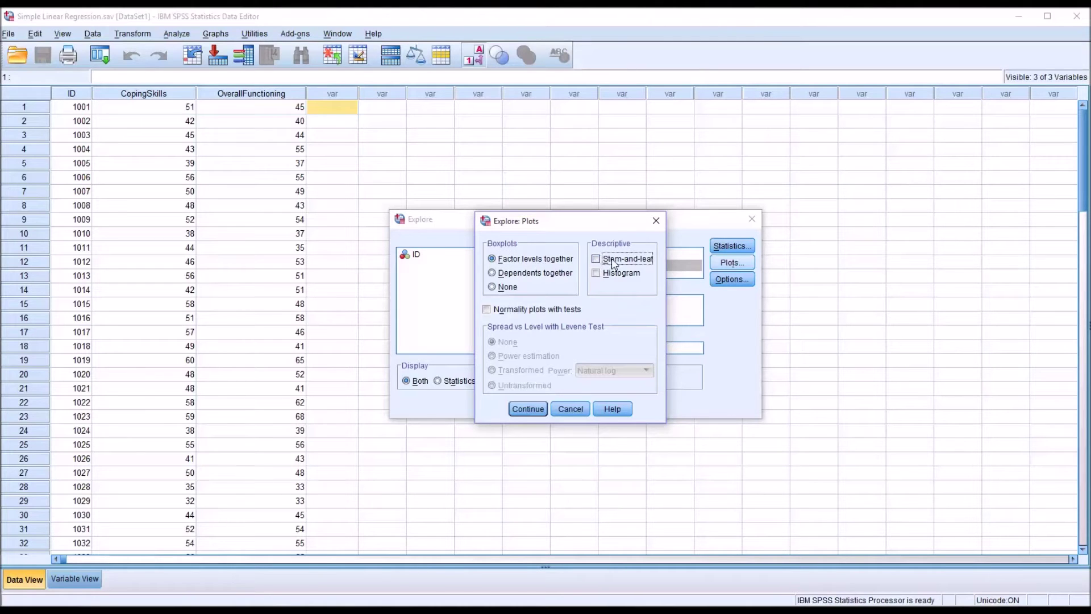
click(596, 274)
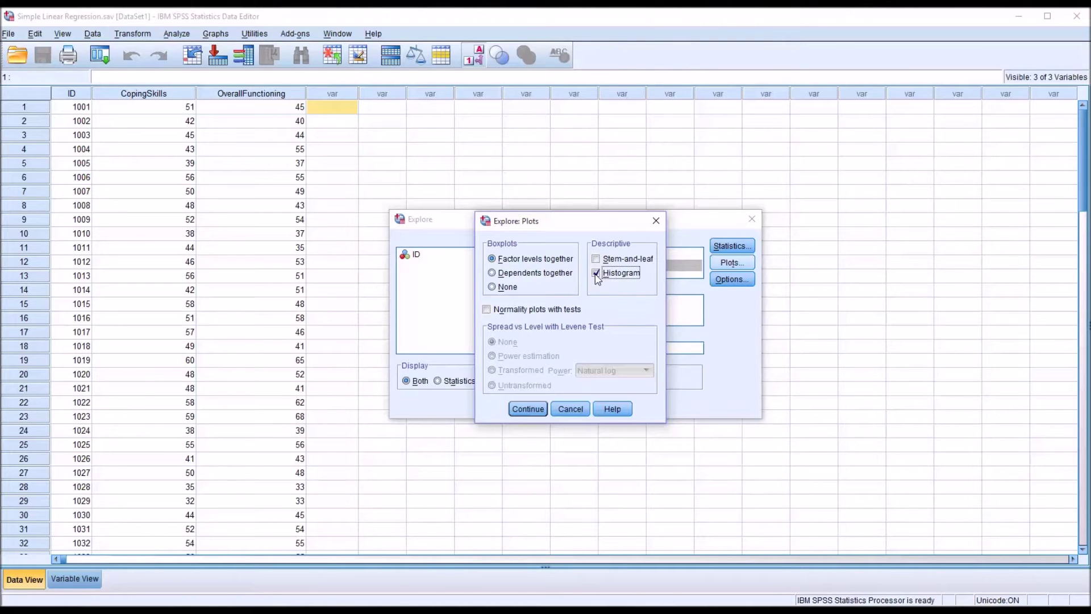
click(490, 311)
click(528, 409)
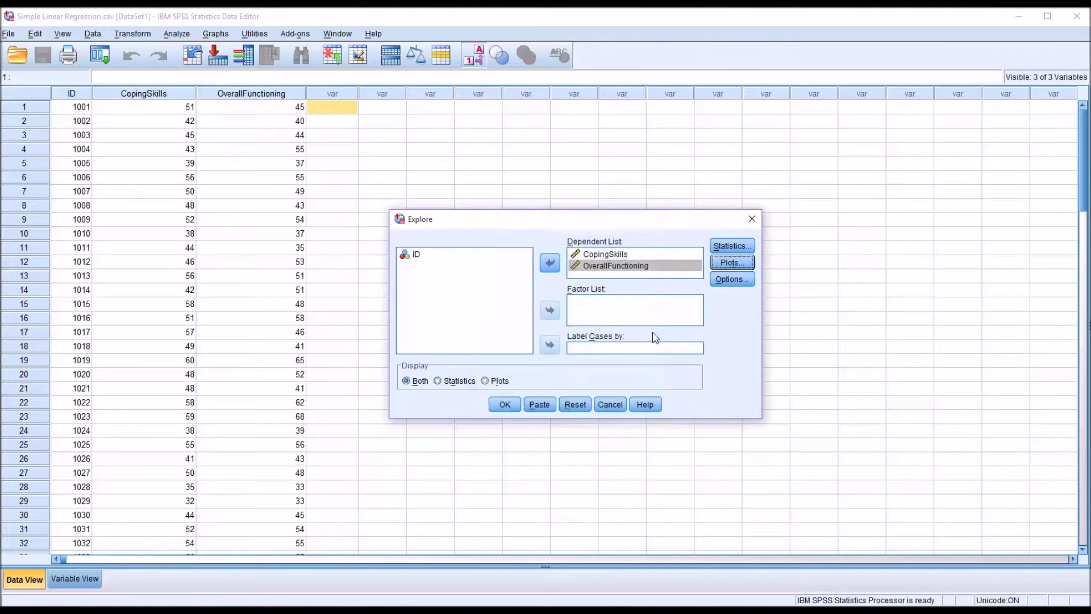
click(731, 280)
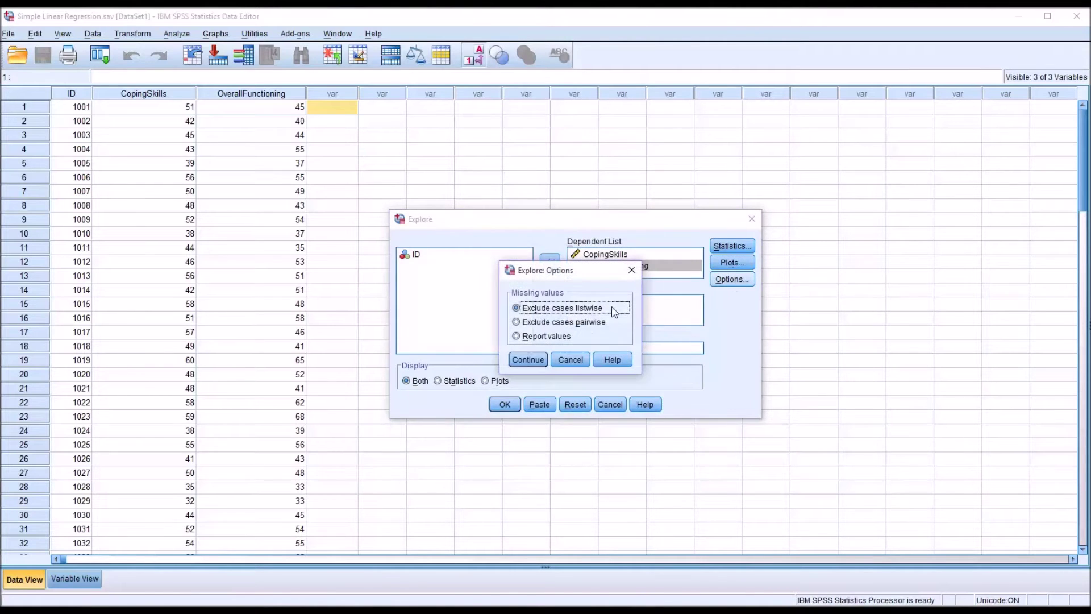
click(527, 359)
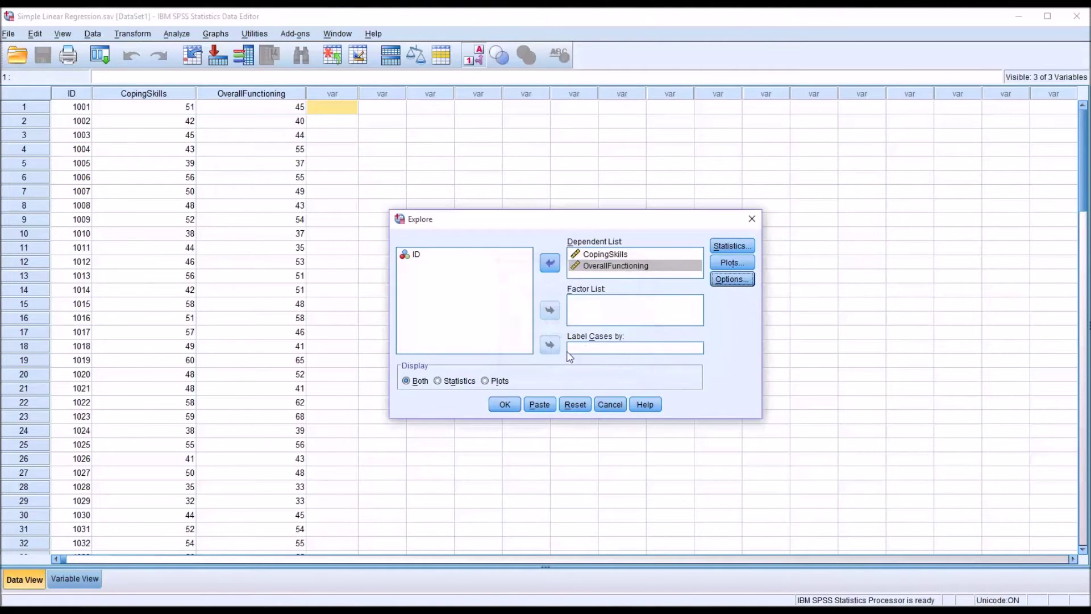
click(500, 406)
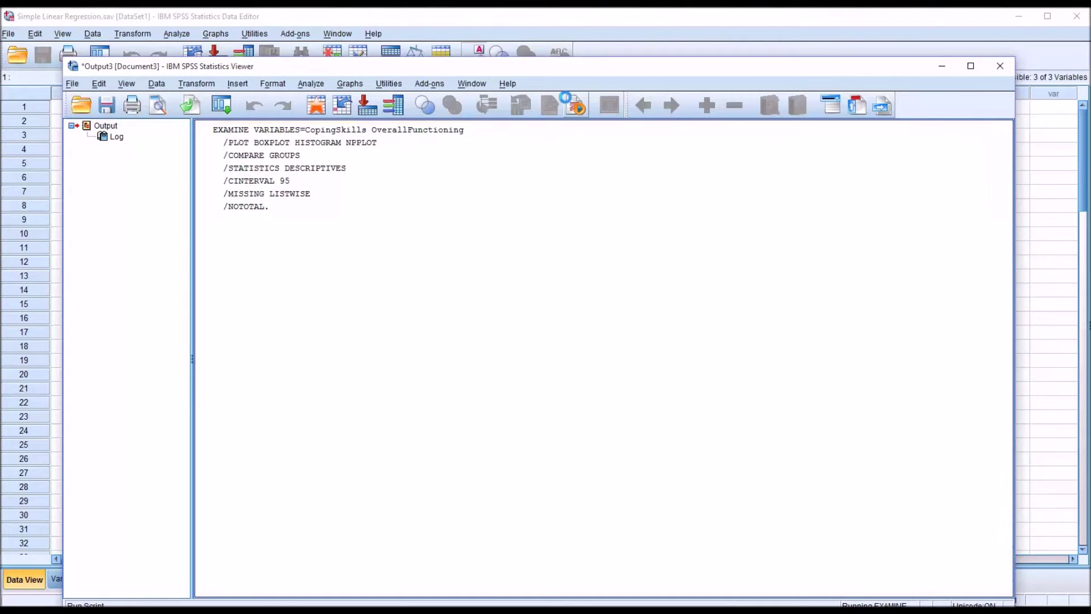
Step: Scroll through the Descriptives and Tests of Normality output, then return to the Data Editor
drag(573, 69, 576, 37)
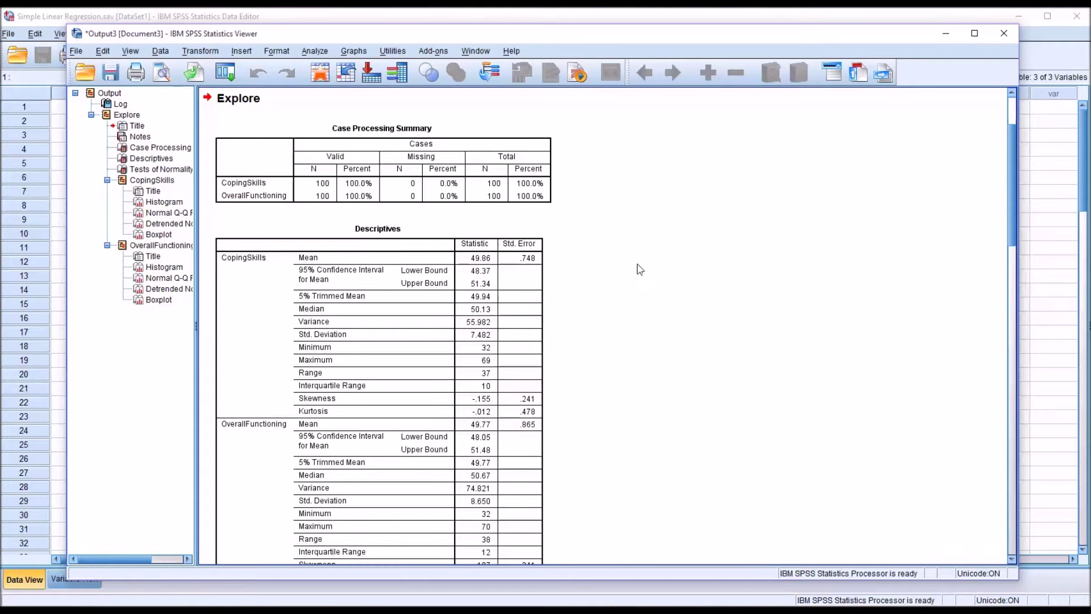
drag(1011, 193, 1008, 221)
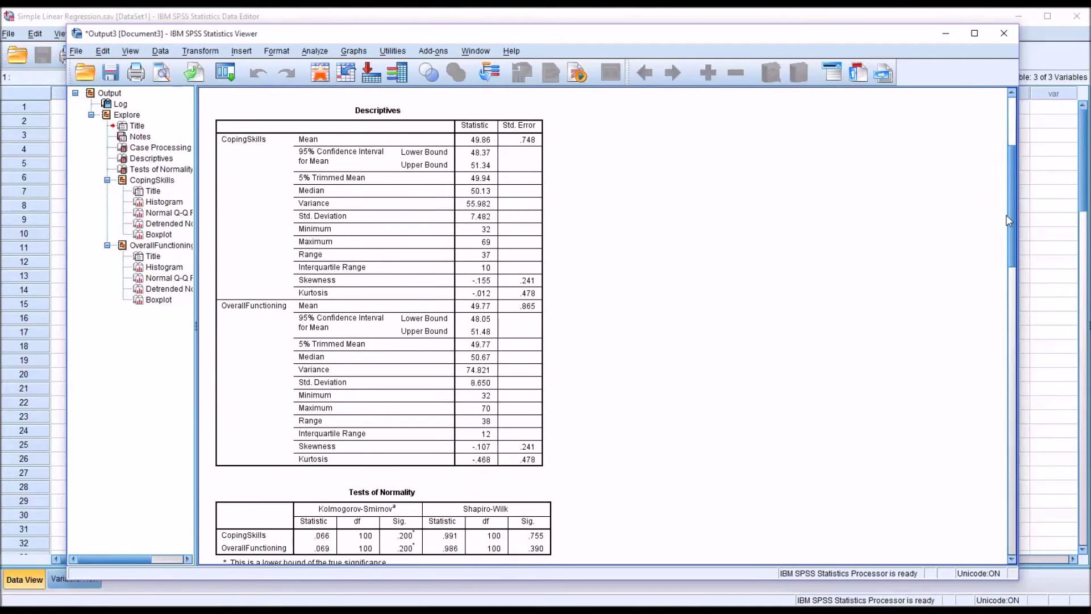
drag(1008, 220, 996, 263)
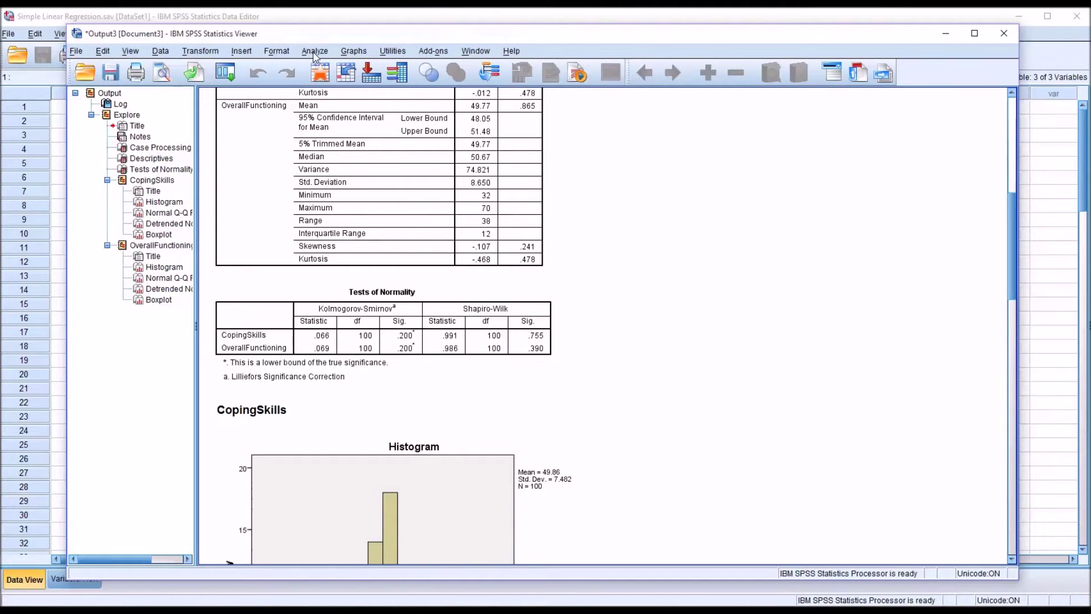
click(294, 18)
Step: Start a Linear Regression with OverallFunctioning as dependent and CopingSkills as independent
click(177, 35)
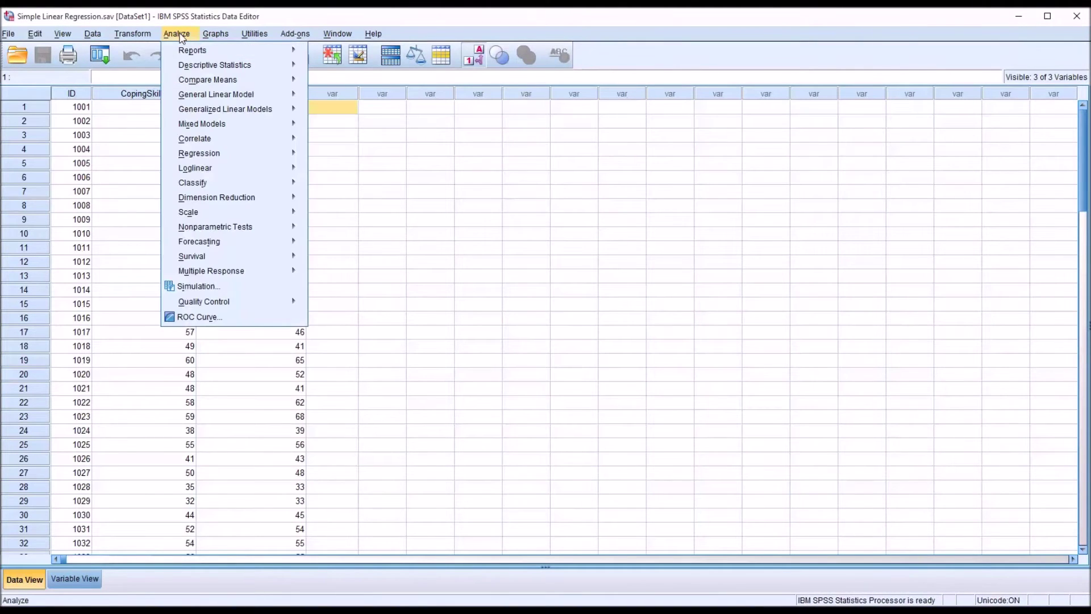
mouse_move(232, 156)
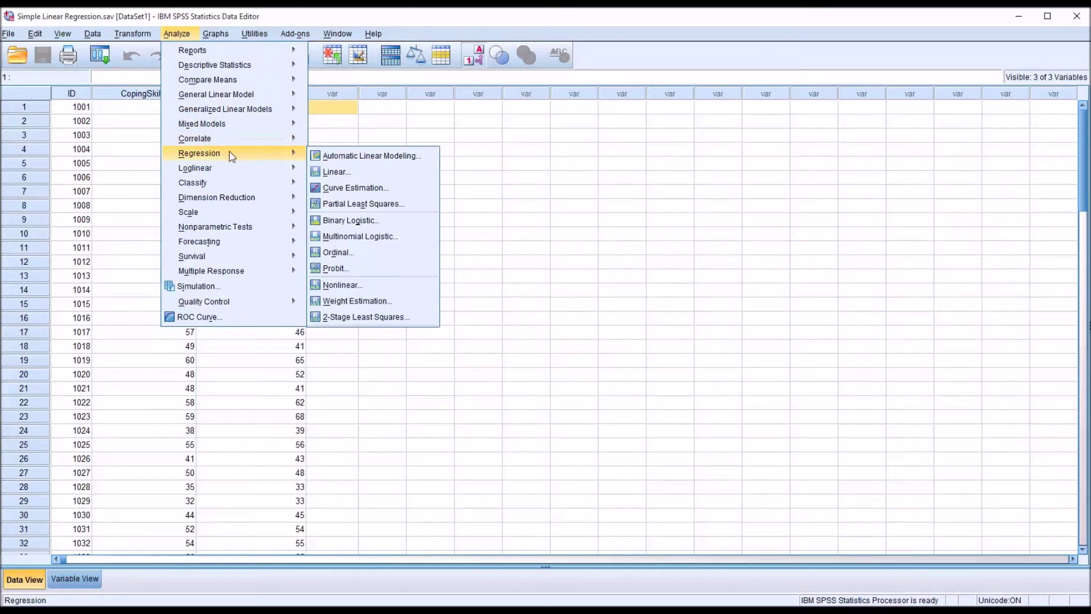
click(330, 172)
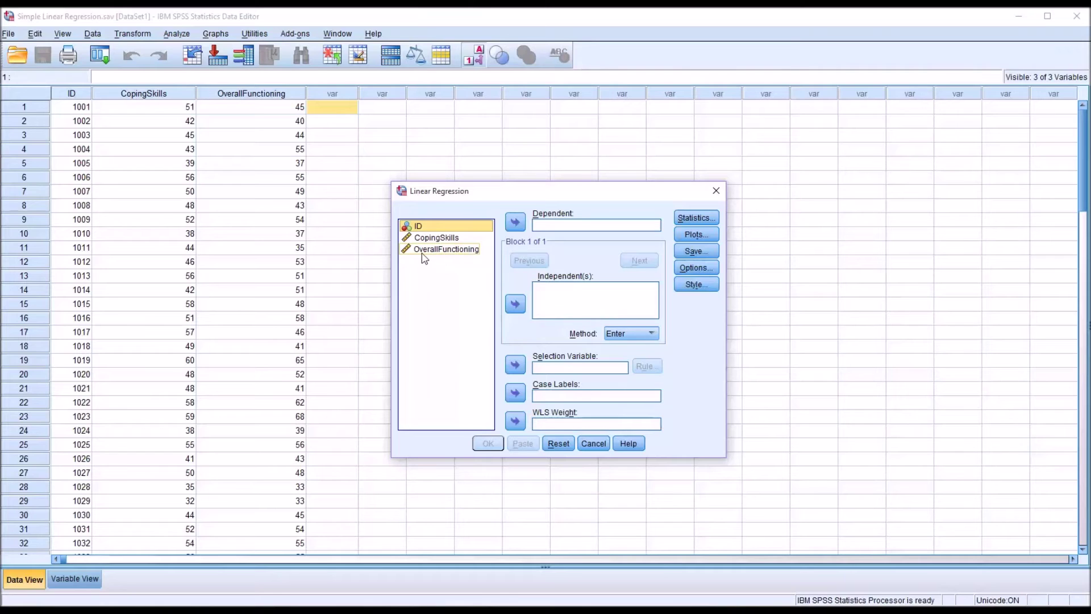
drag(423, 253, 540, 231)
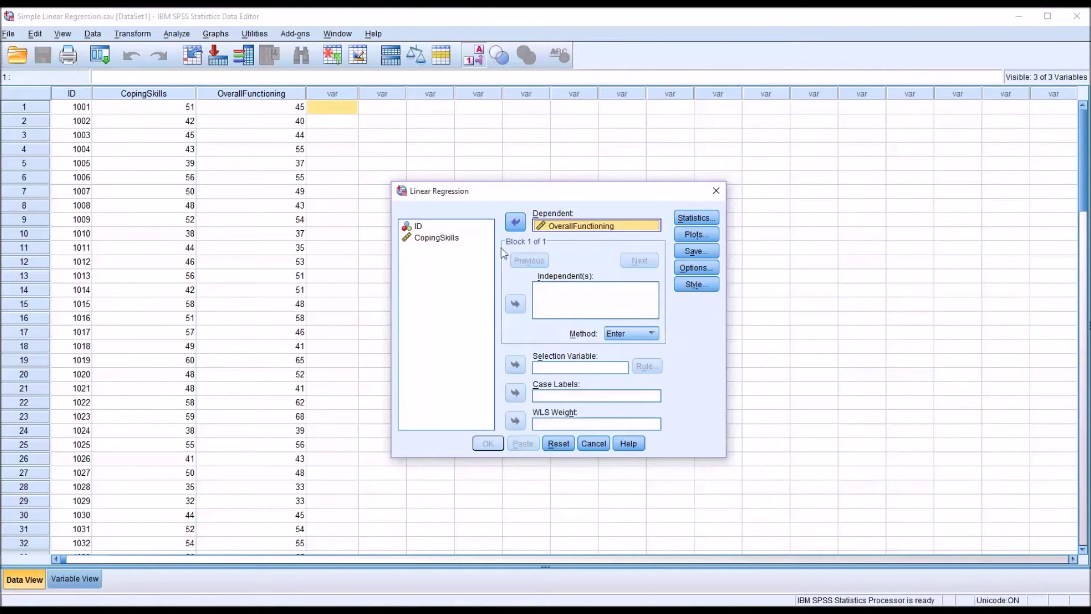
drag(437, 241, 551, 306)
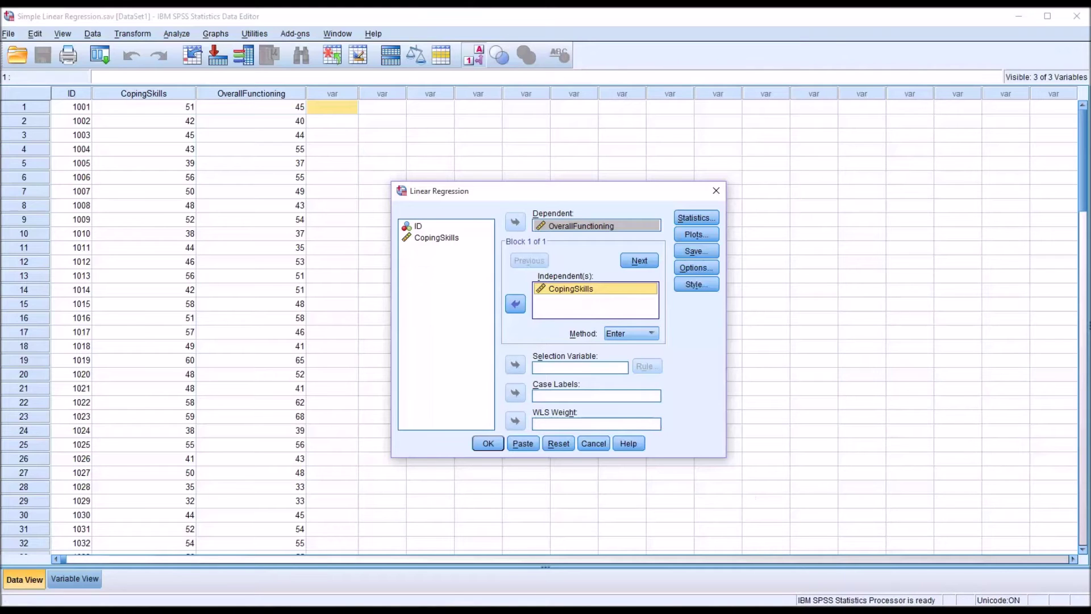
Step: Tick R squared change, descriptives, part/partial correlations, collinearity and casewise diagnostics in regression Statistics
click(697, 217)
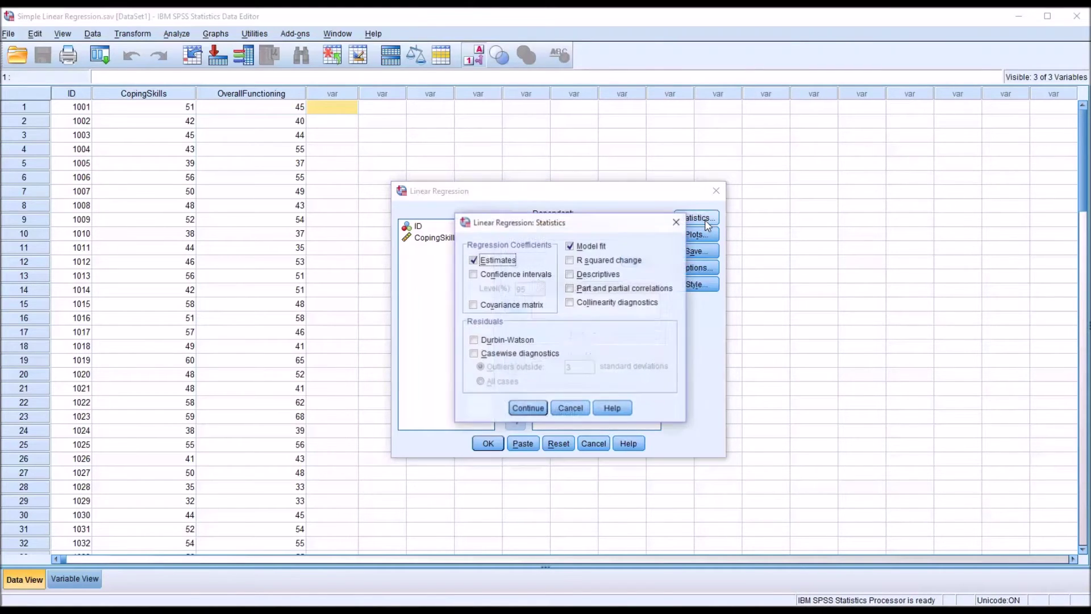
click(580, 261)
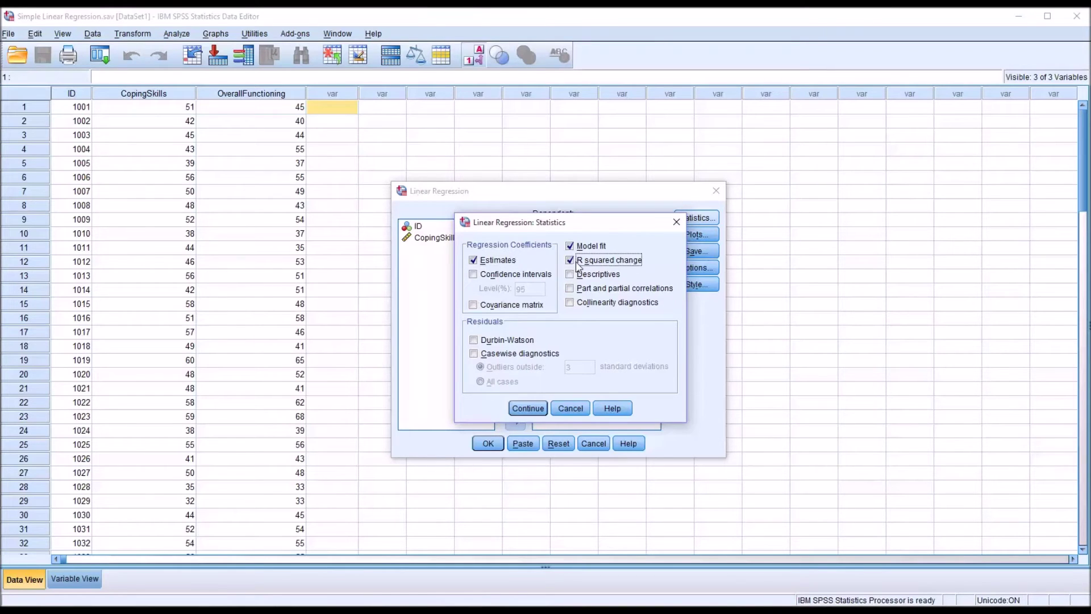
click(582, 276)
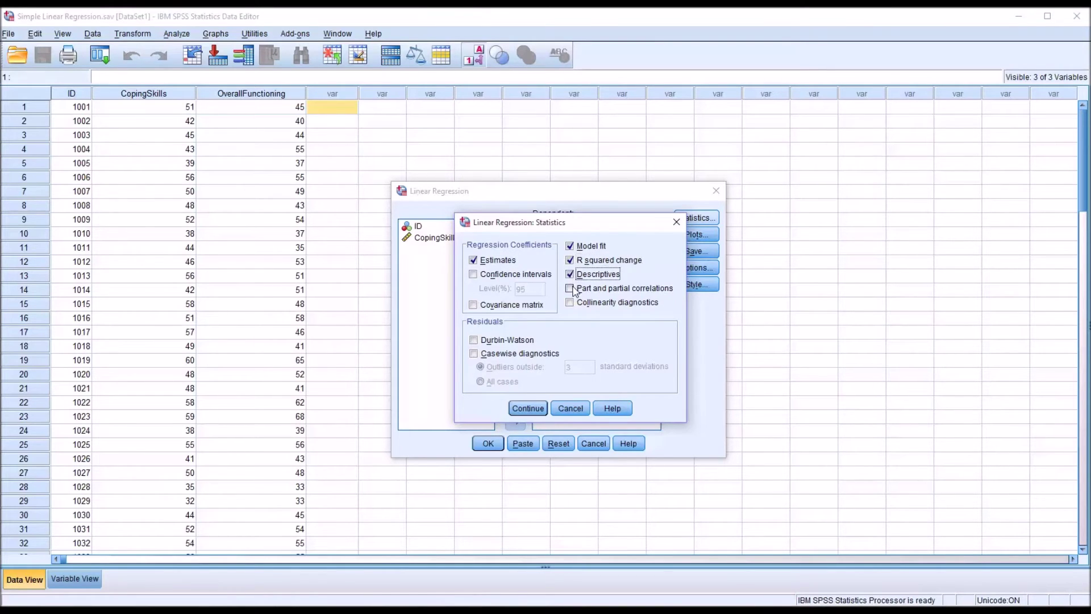
click(570, 289)
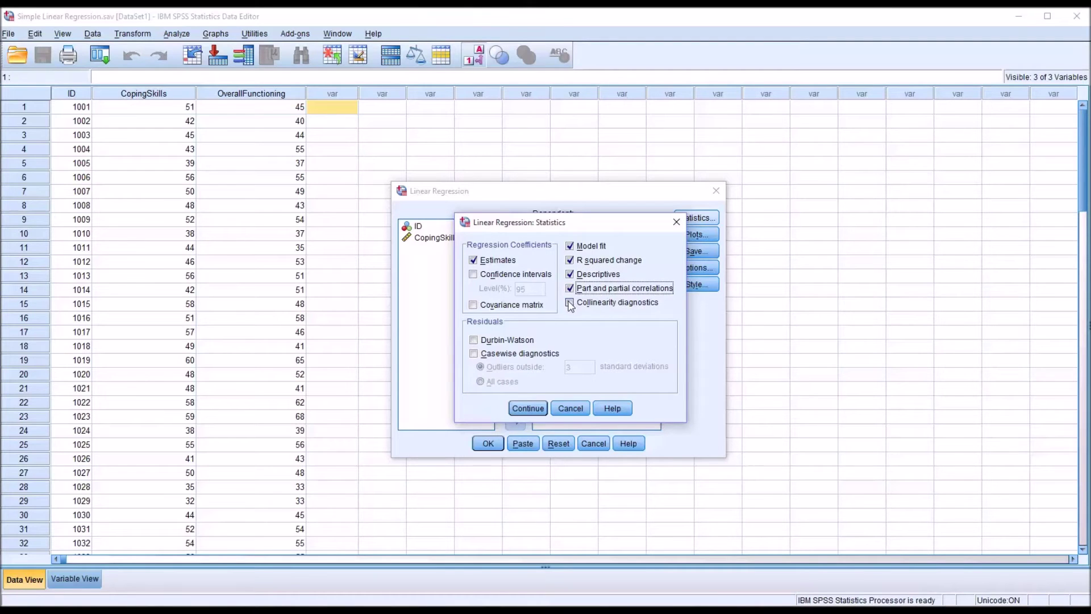
click(571, 304)
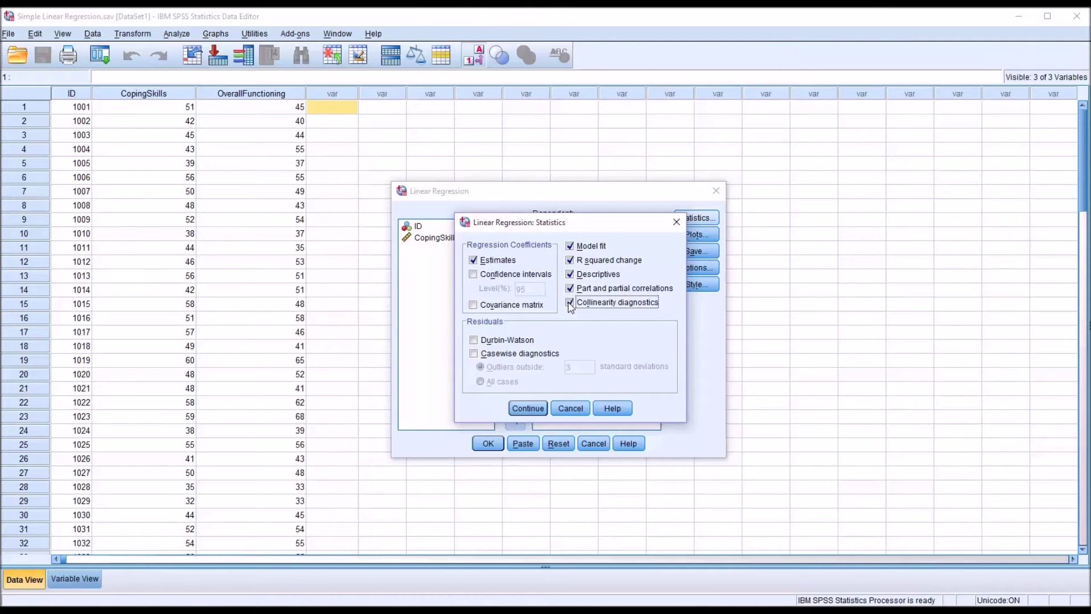
click(474, 354)
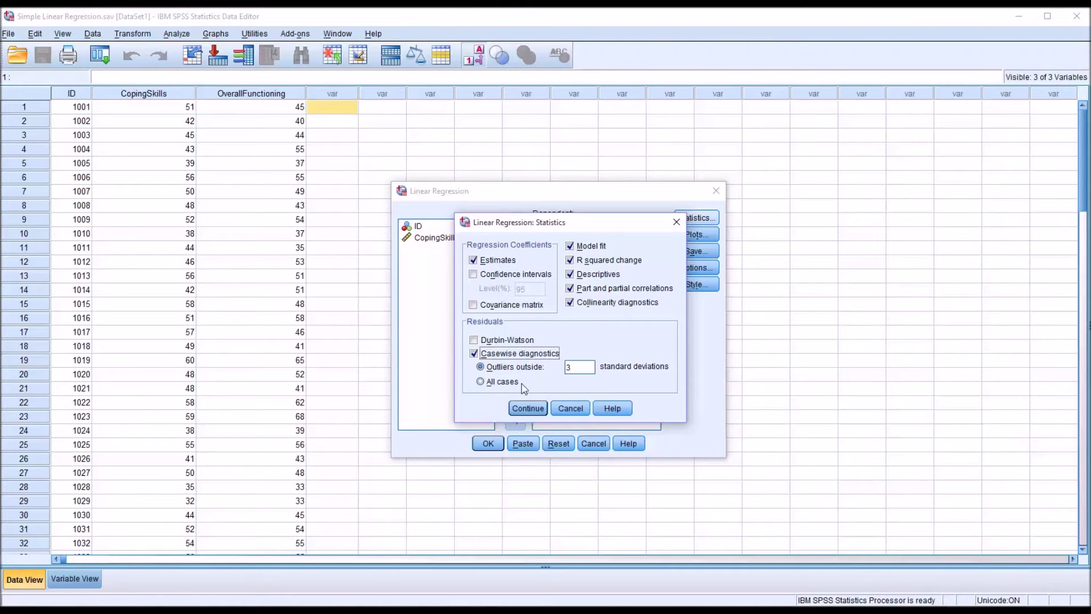
click(527, 408)
click(696, 235)
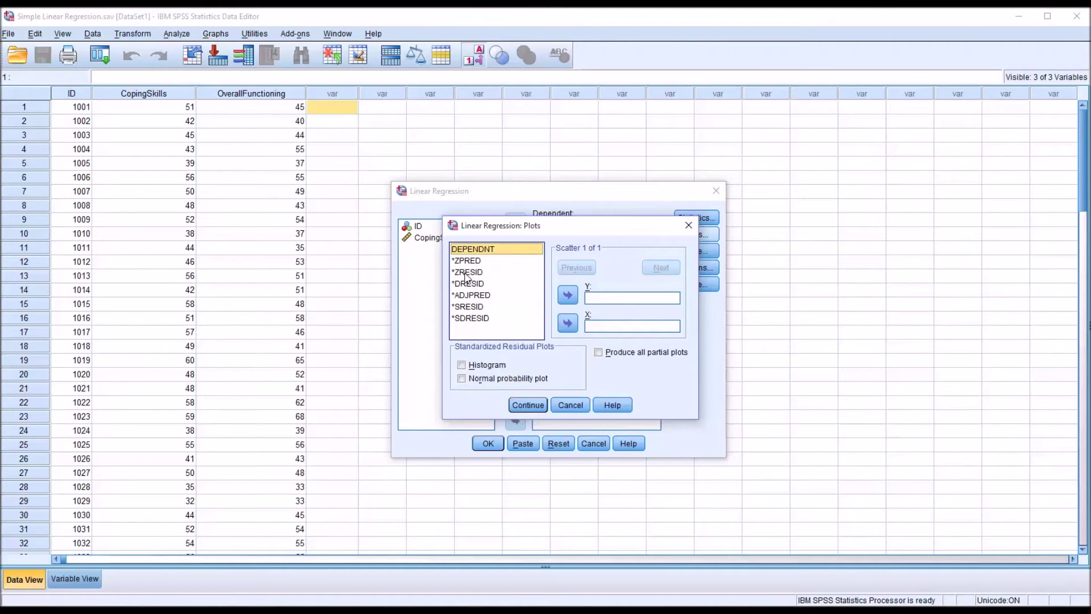
Step: Plot *ZRESID on Y against *ZPRED on X and add a normal probability plot
drag(466, 276, 597, 301)
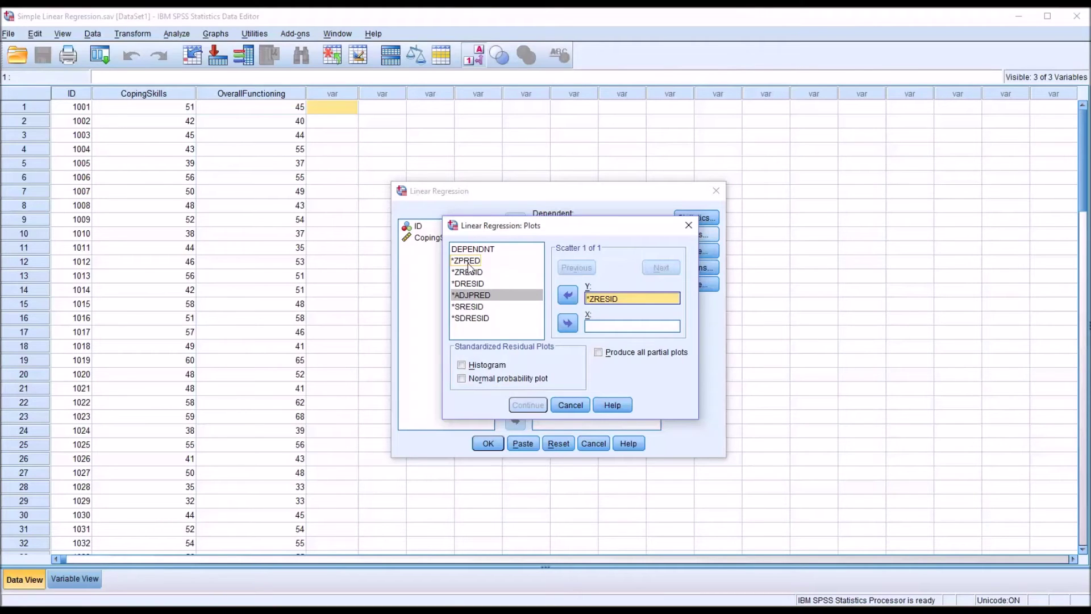
drag(470, 265, 594, 328)
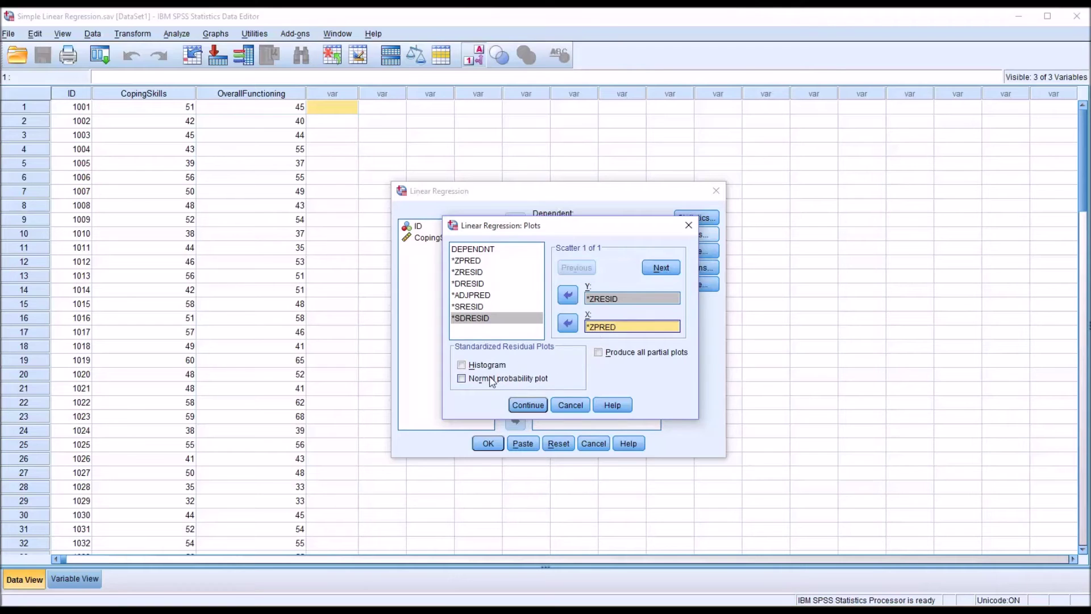
click(462, 379)
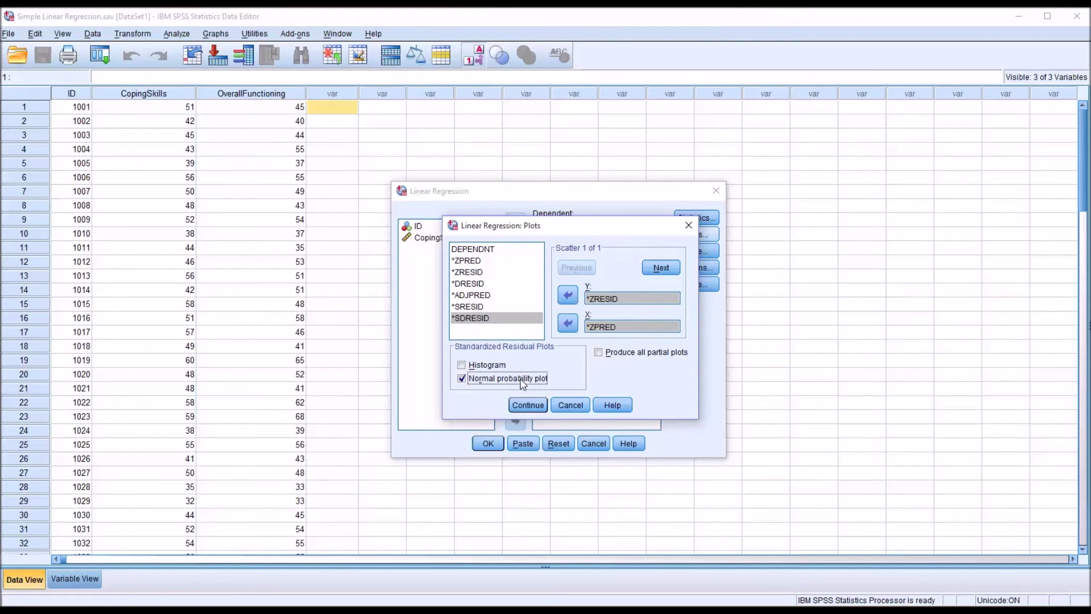
click(534, 406)
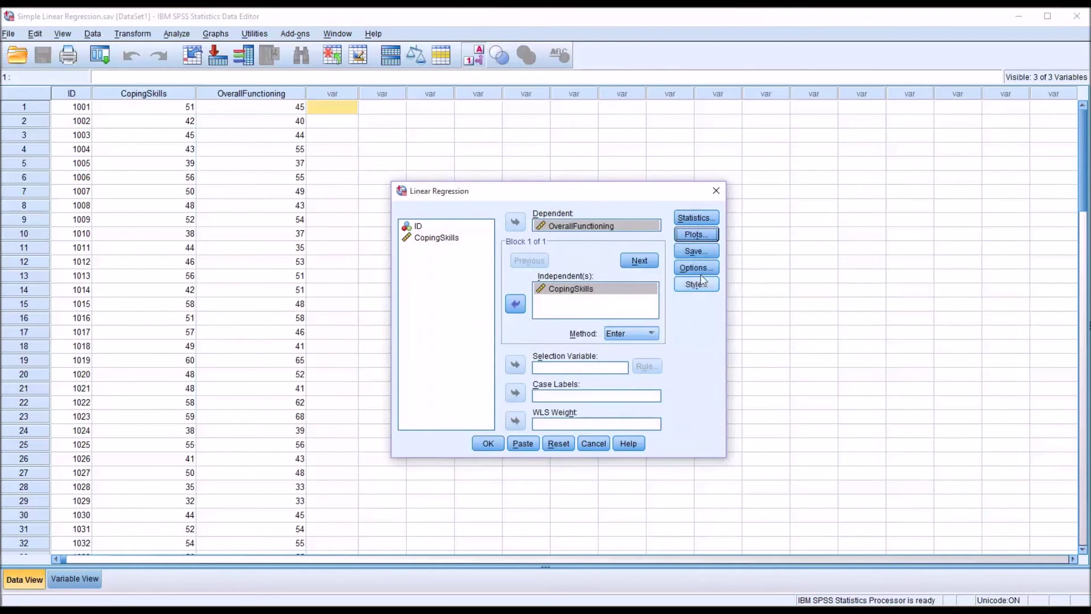
Step: Save Cook's distances, keep default regression options, and run the regression
click(694, 251)
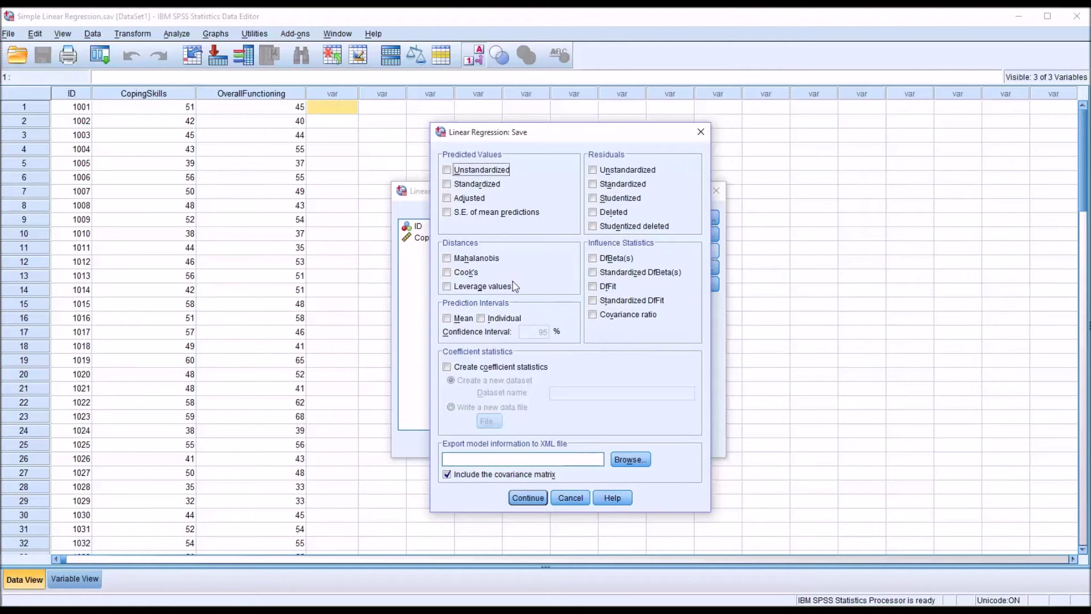
click(448, 274)
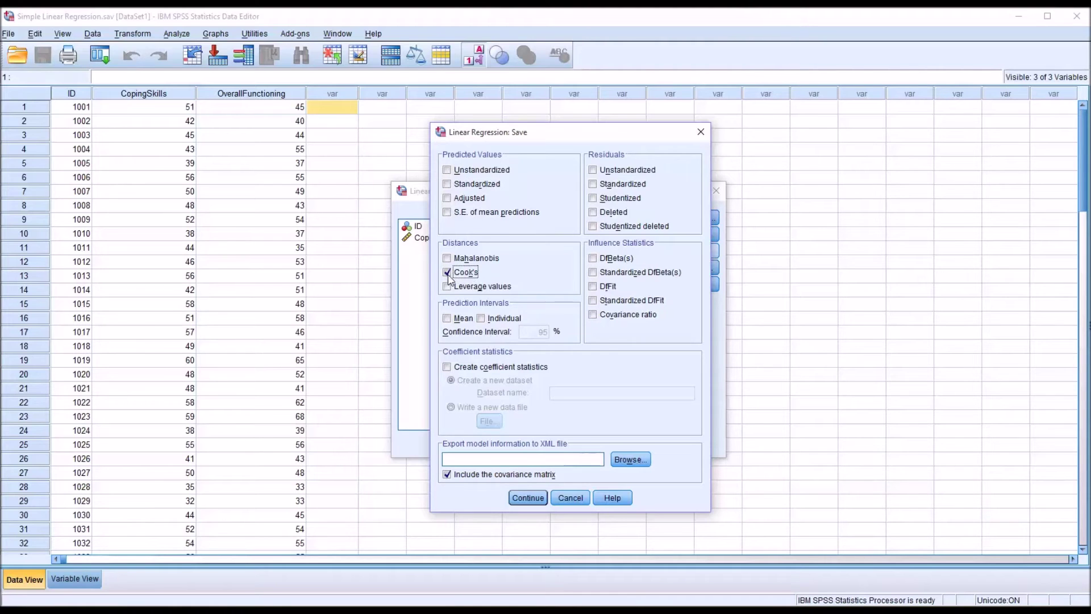
click(528, 496)
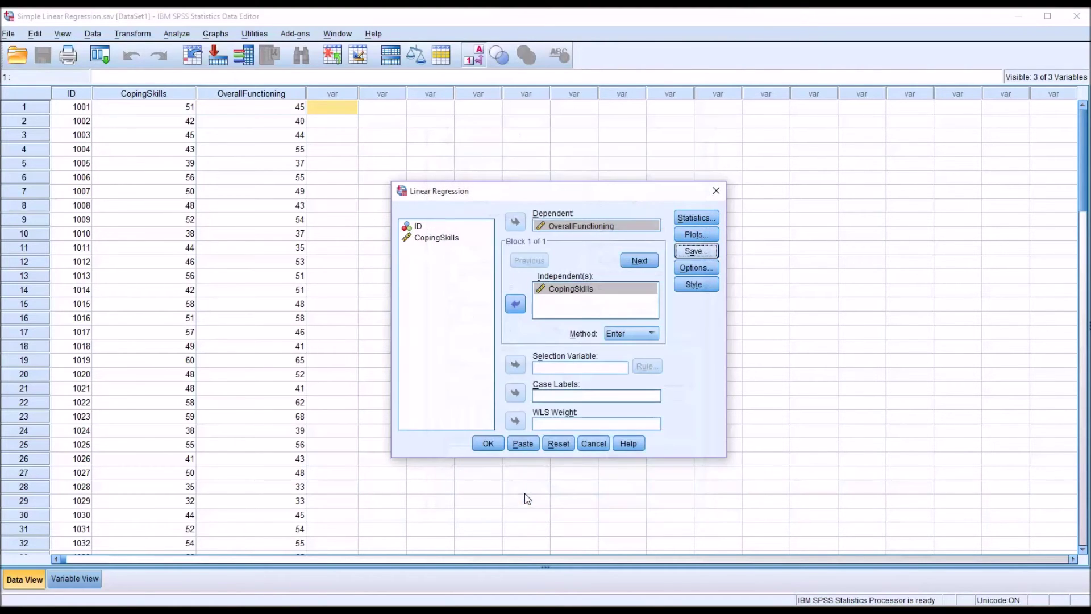
click(687, 268)
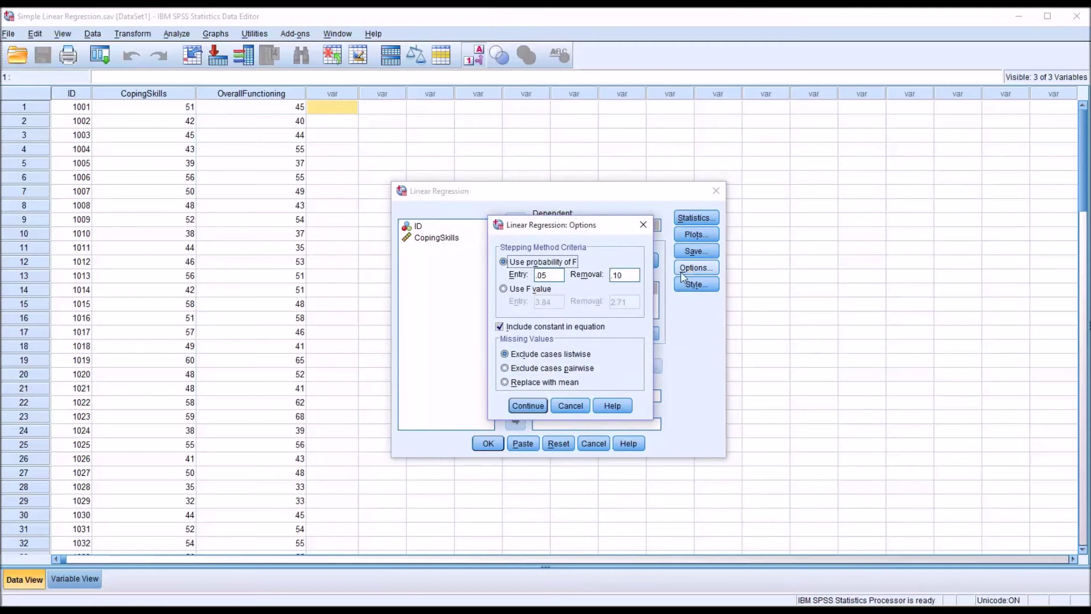
click(528, 406)
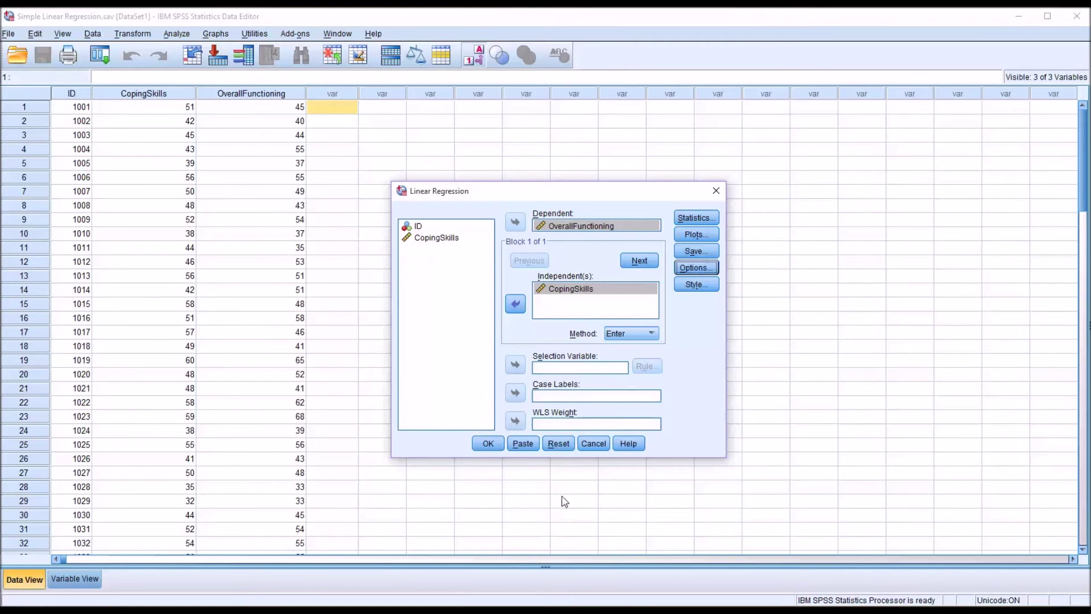
click(488, 444)
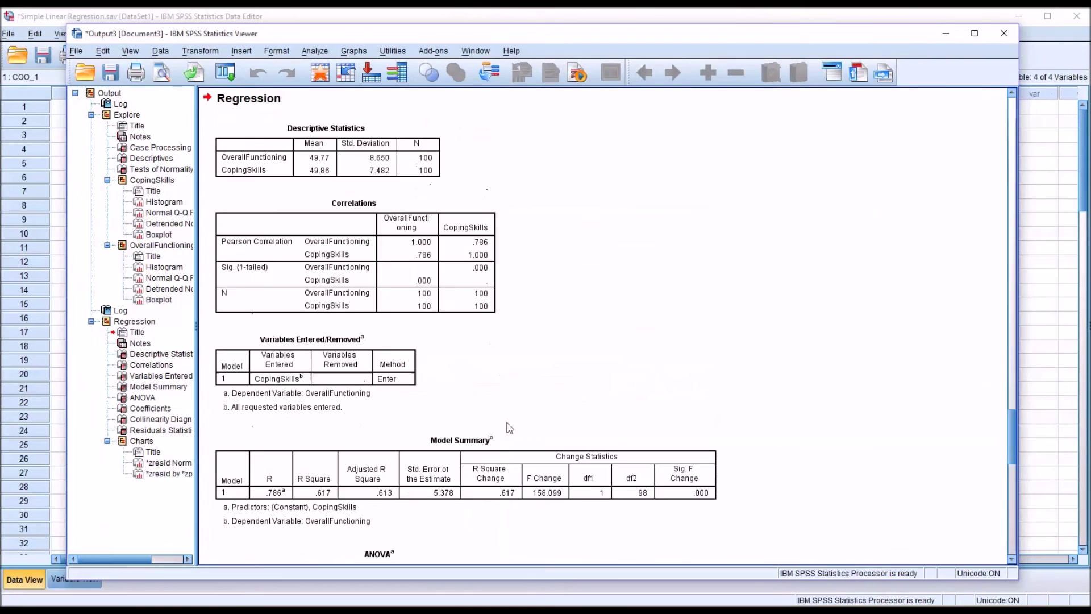
scroll(509, 427, up, 4)
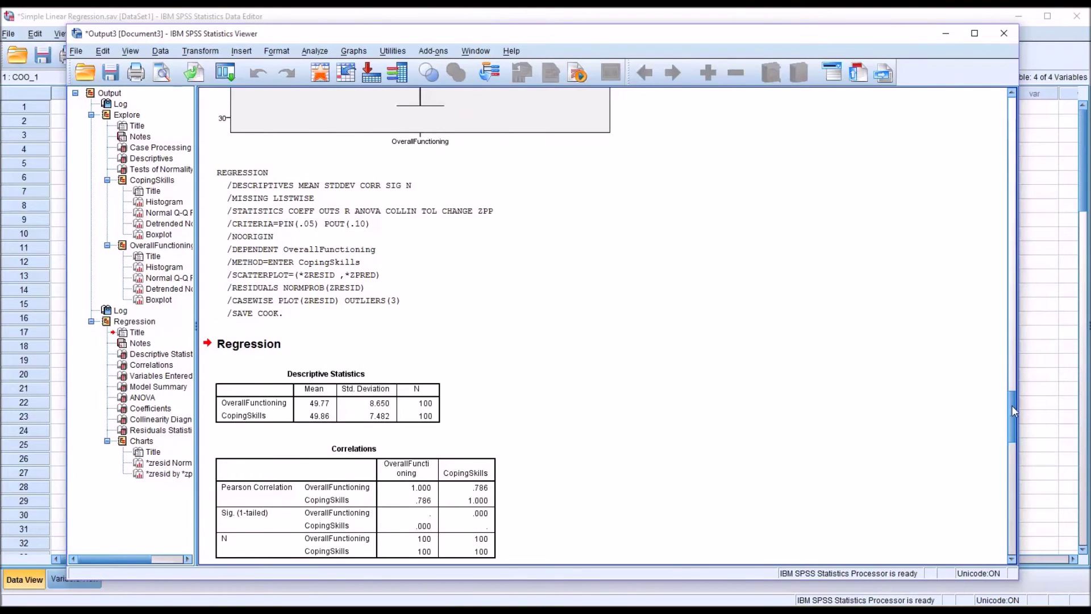
drag(1013, 410, 1013, 434)
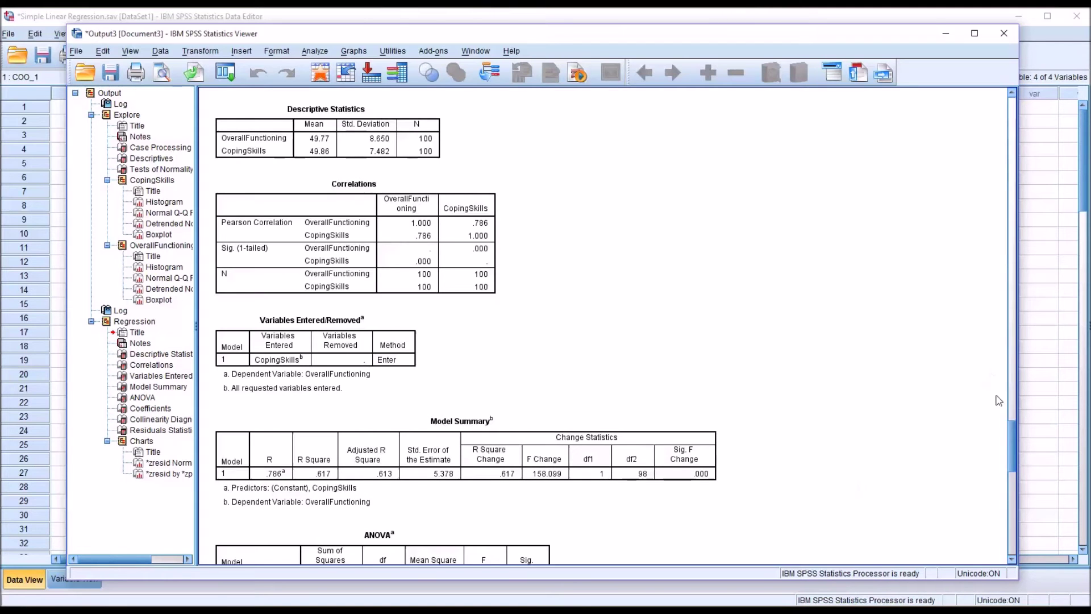
drag(1011, 427, 1014, 481)
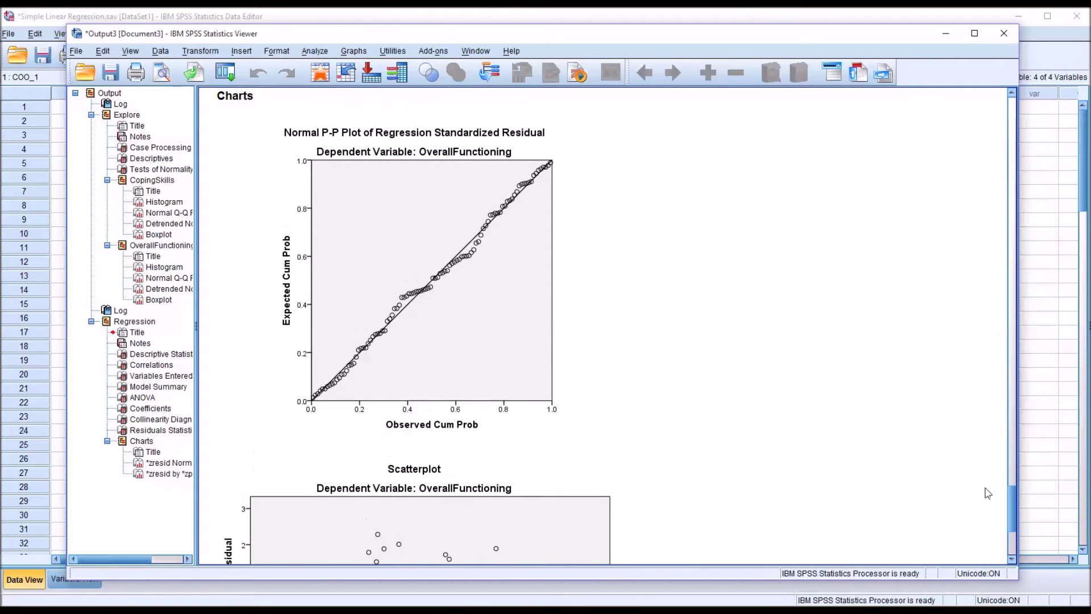
click(503, 362)
drag(1014, 503, 1011, 528)
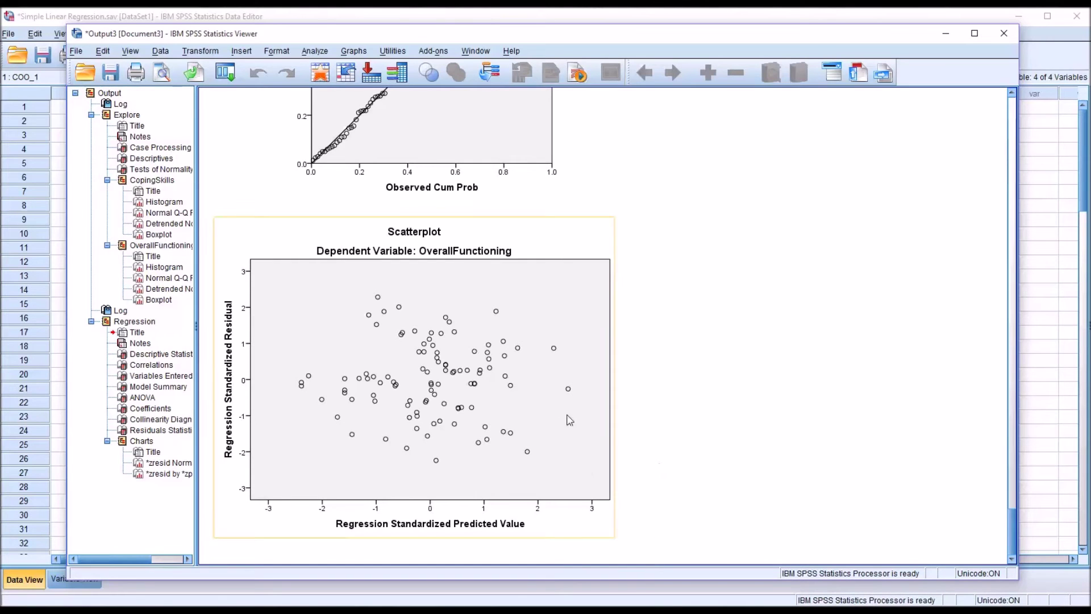
drag(1011, 517, 1004, 441)
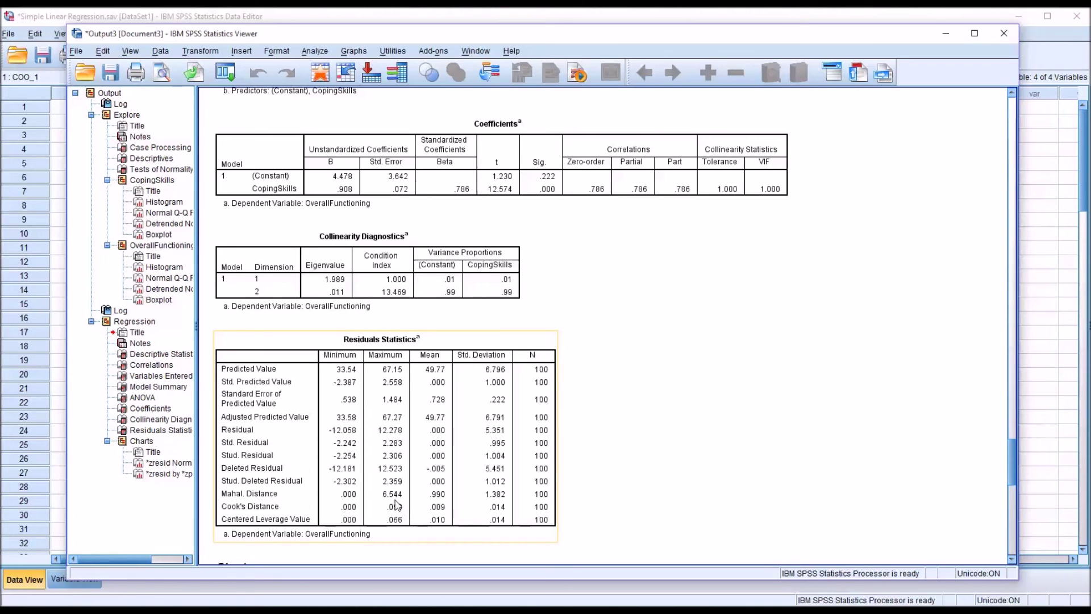
click(589, 517)
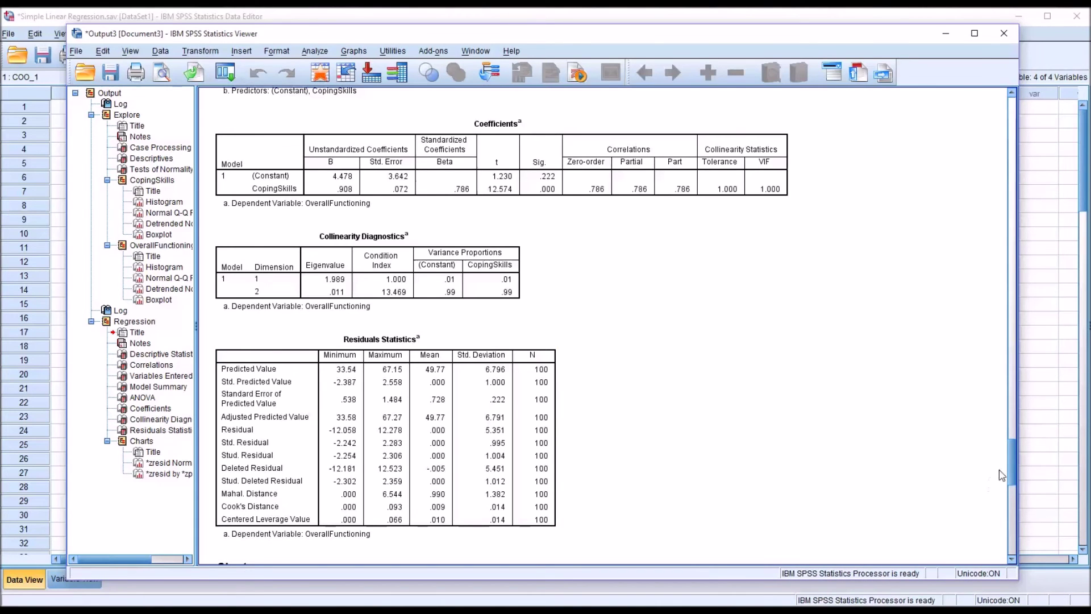
scroll(1011, 466, up, 10)
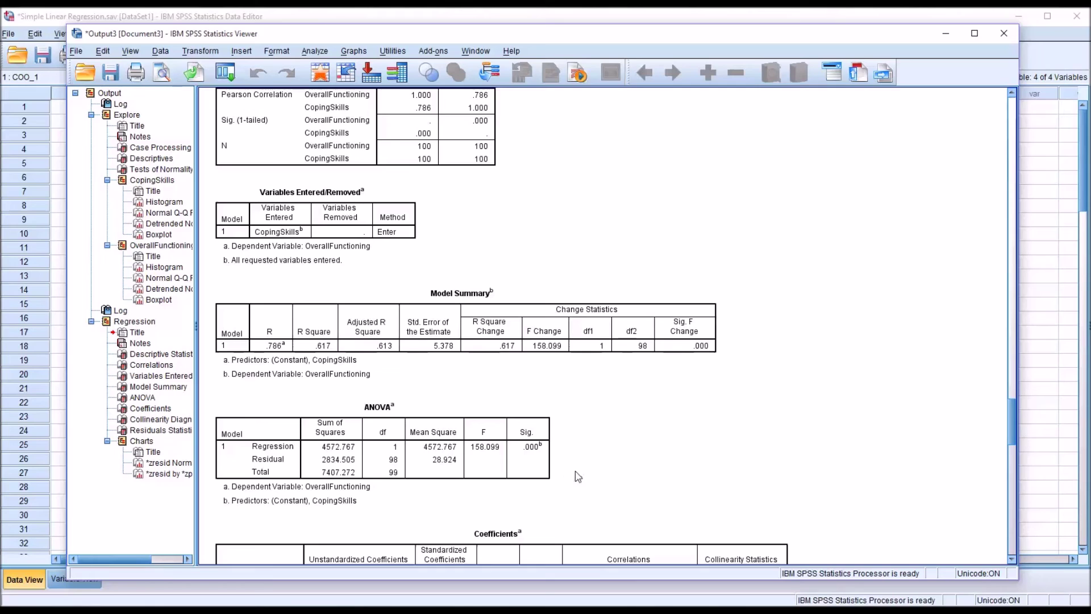
click(540, 477)
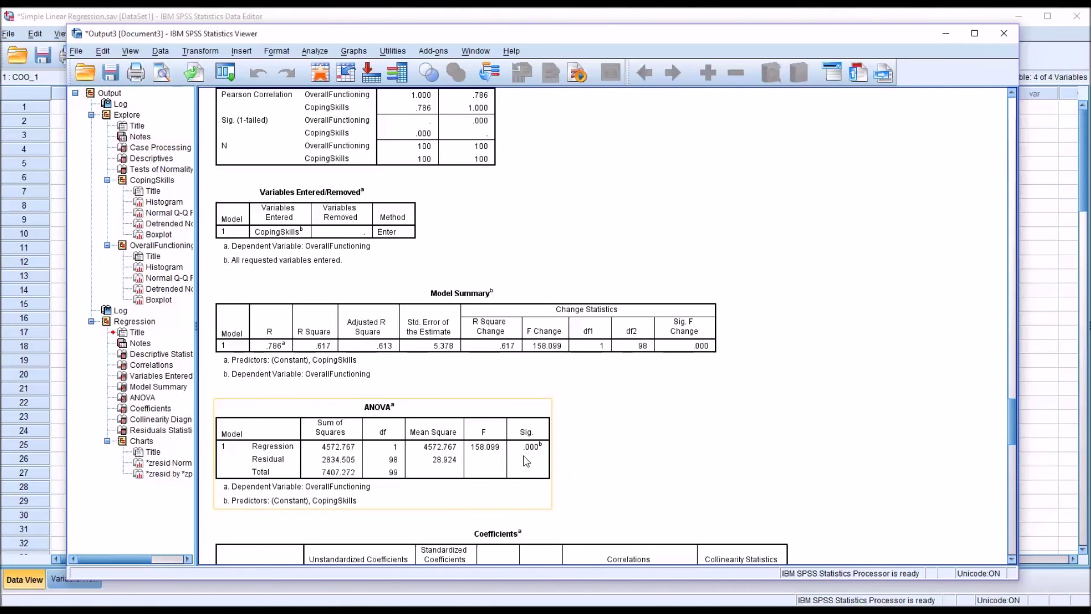